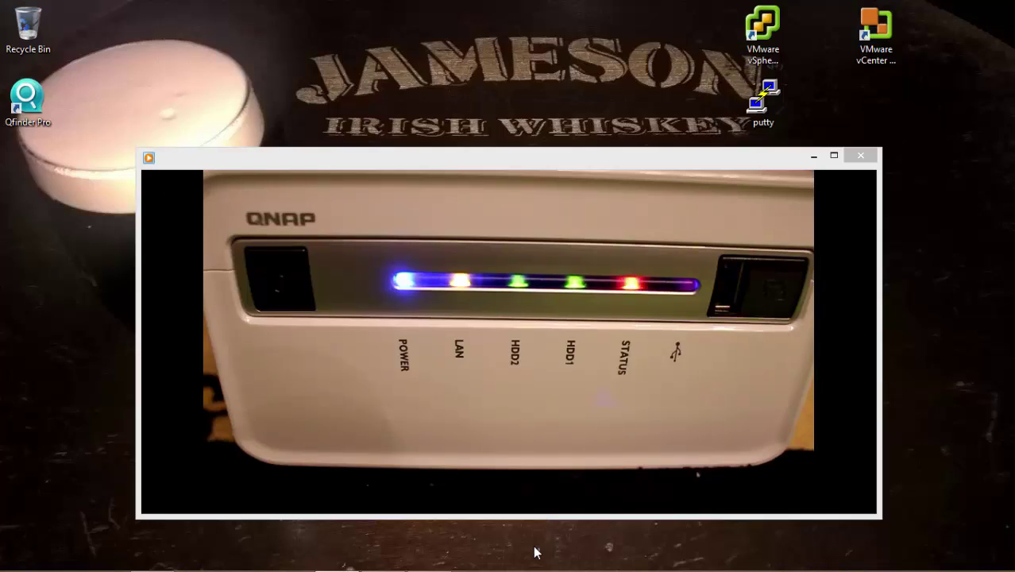
Step: Watch the QNAP NAS power-up clip with its front LEDs lit, then close the player
mouse_move(723, 497)
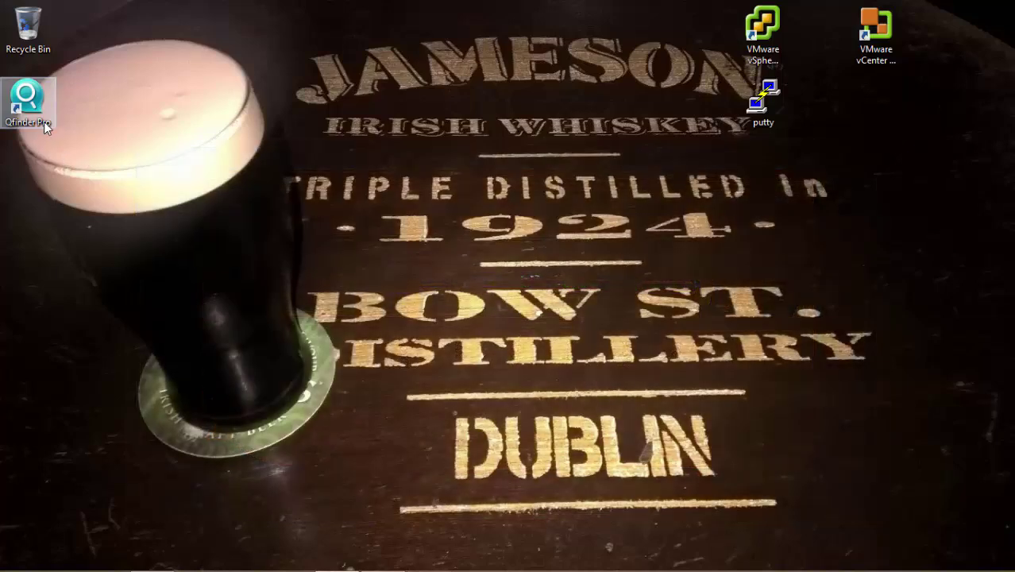
Step: Start Qfinder Pro and rescan the network, which finds no NAS online (On-line: 0)
click(44, 121)
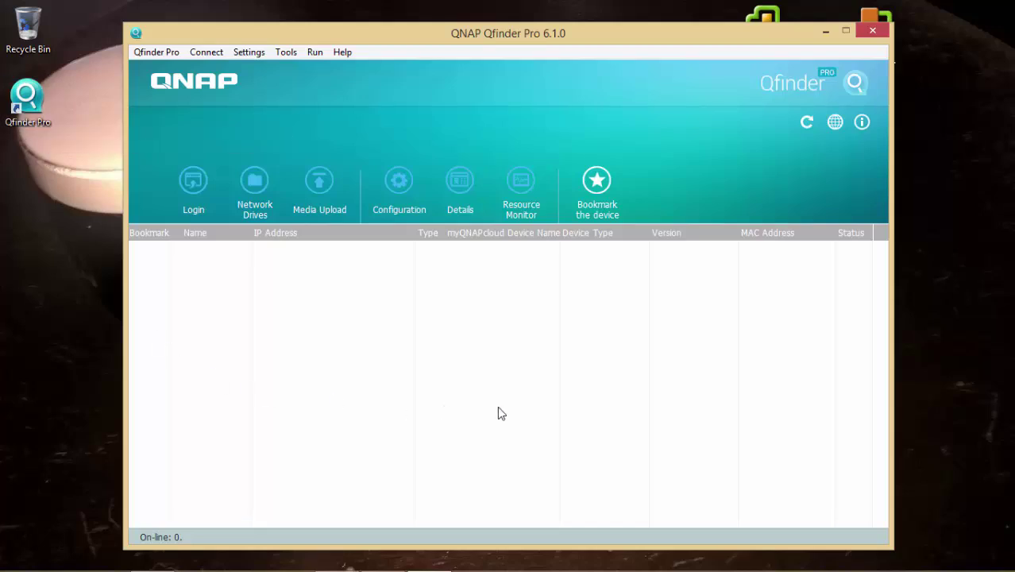
click(805, 125)
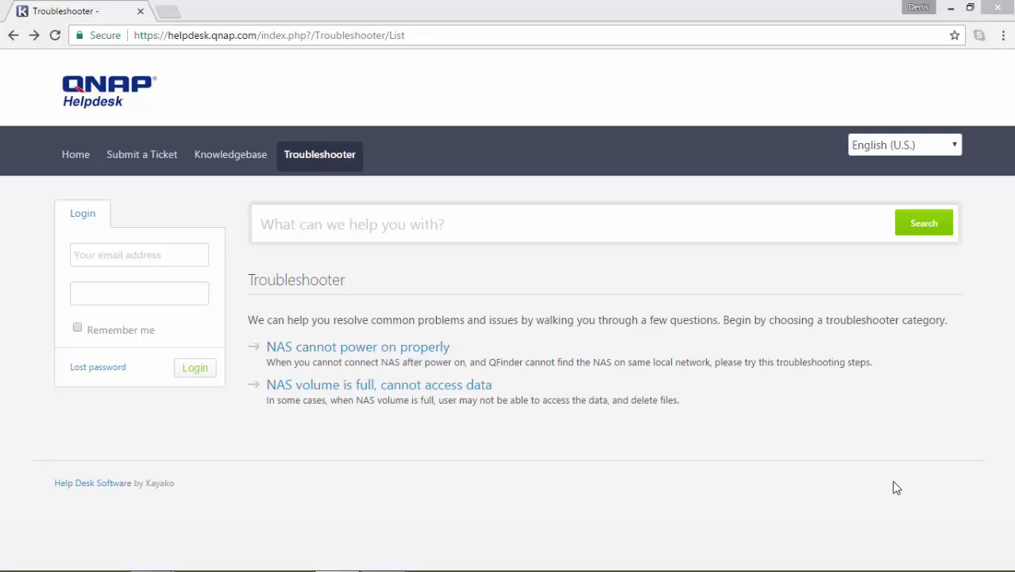
Step: Open 'NAS cannot power on properly' and choose 'Remove all the HDDs, power on the NAS again.'
click(441, 356)
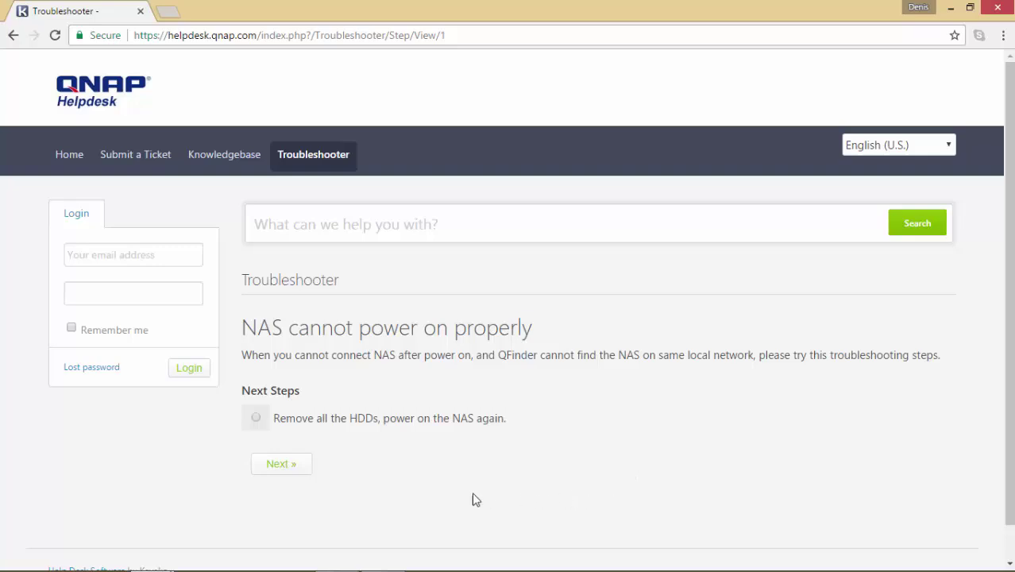
click(255, 418)
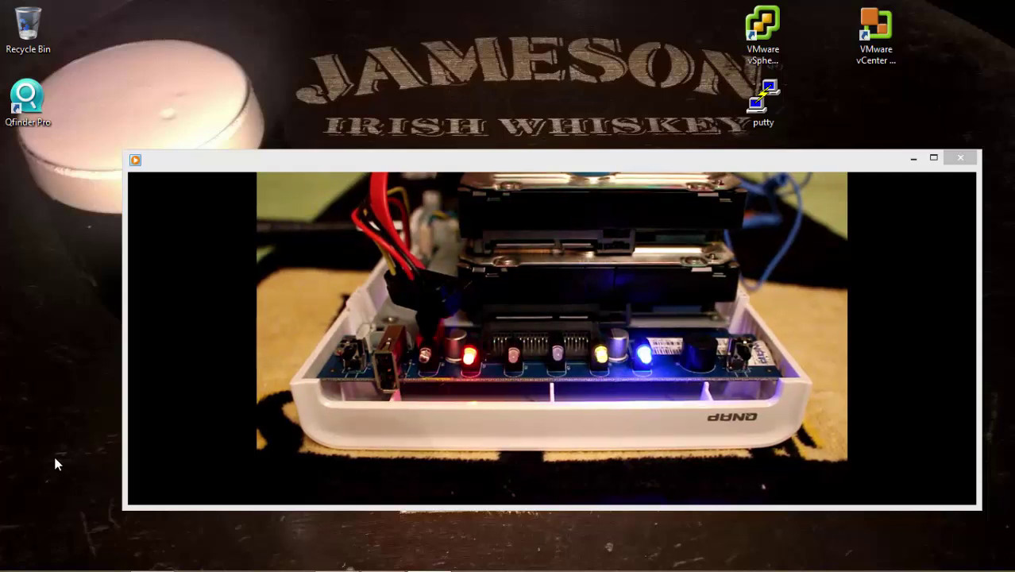
Step: Watch the diskless NAS boot video, then return with the short-then-long-beep answer selected
mouse_move(768, 485)
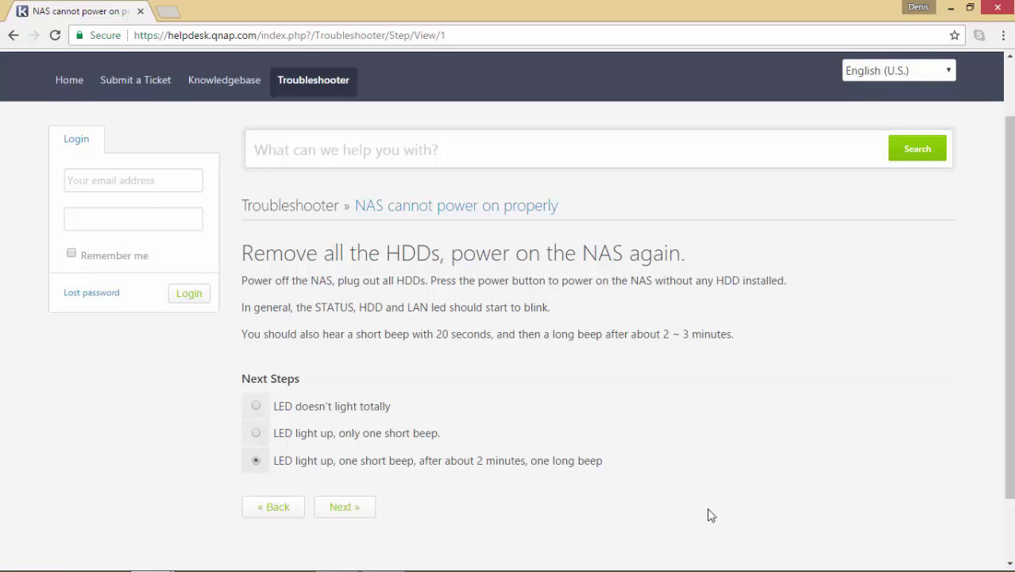
Step: Submit the 'LED light up, one short beep' answer and read the resulting advice page
click(366, 516)
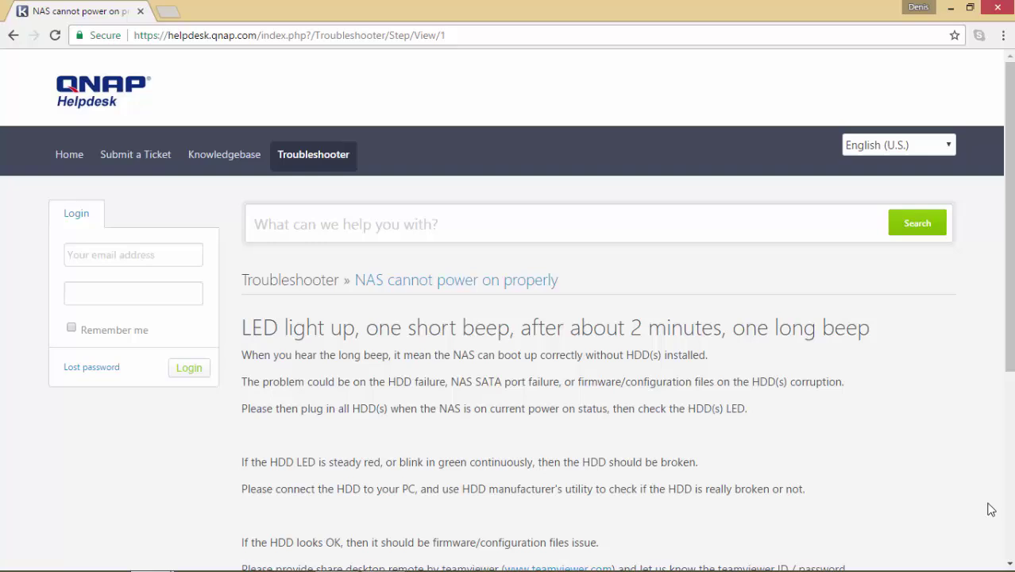
scroll(990, 509, down, 2)
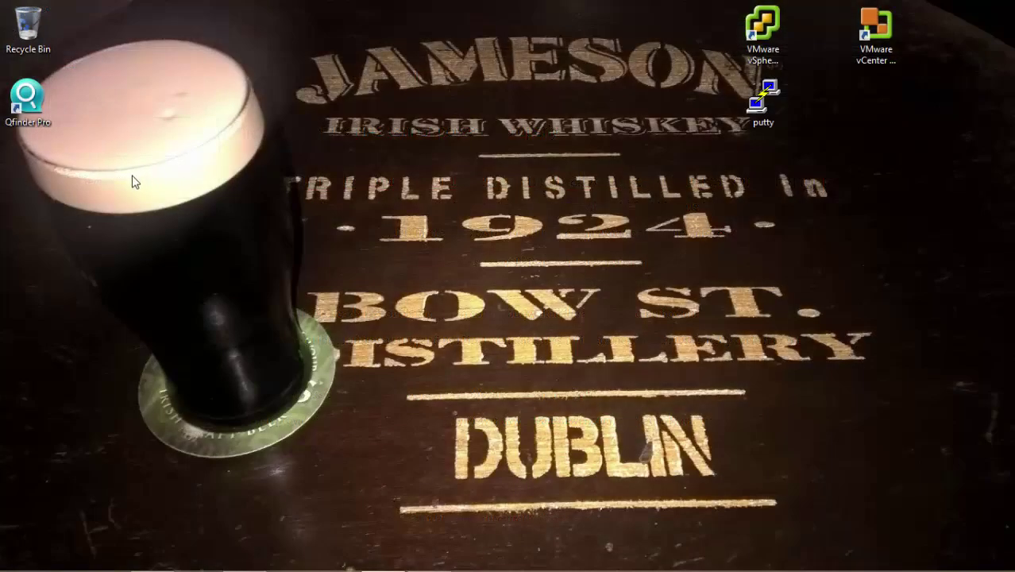
Step: Launch Qfinder Pro and open the administration page for NASEC4FA2 at 192.168.1.142
double_click(44, 116)
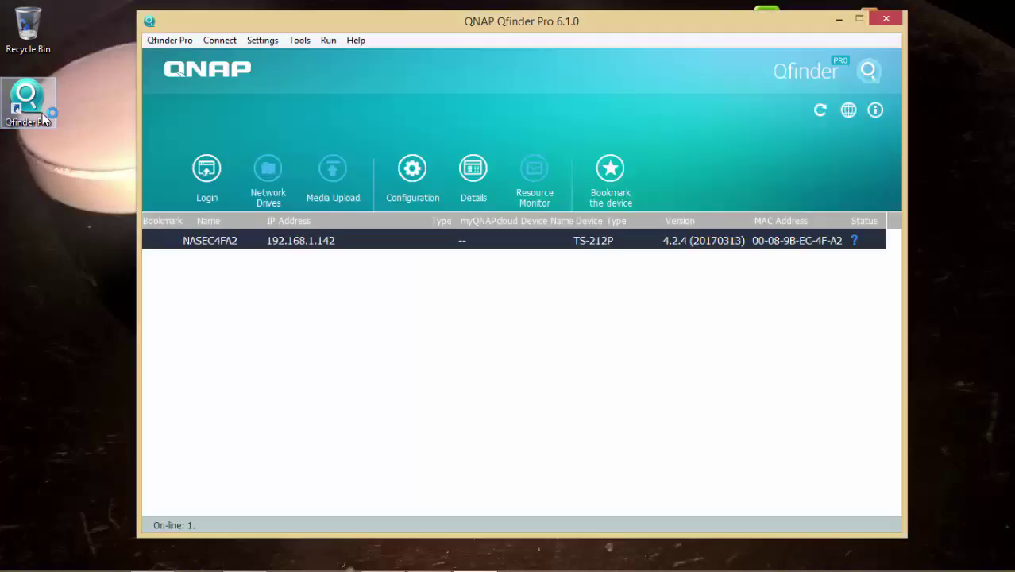
right_click(531, 245)
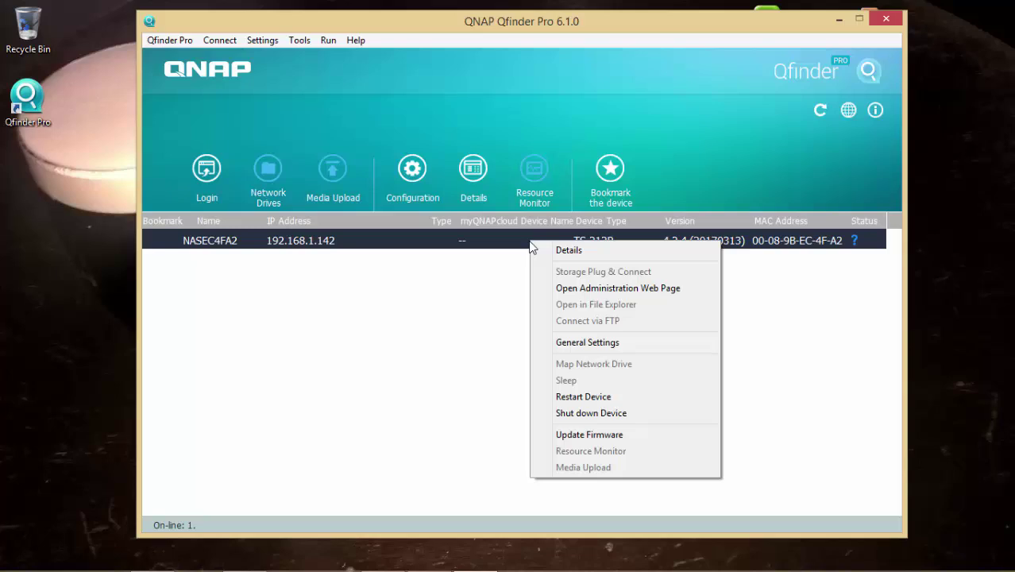
click(695, 290)
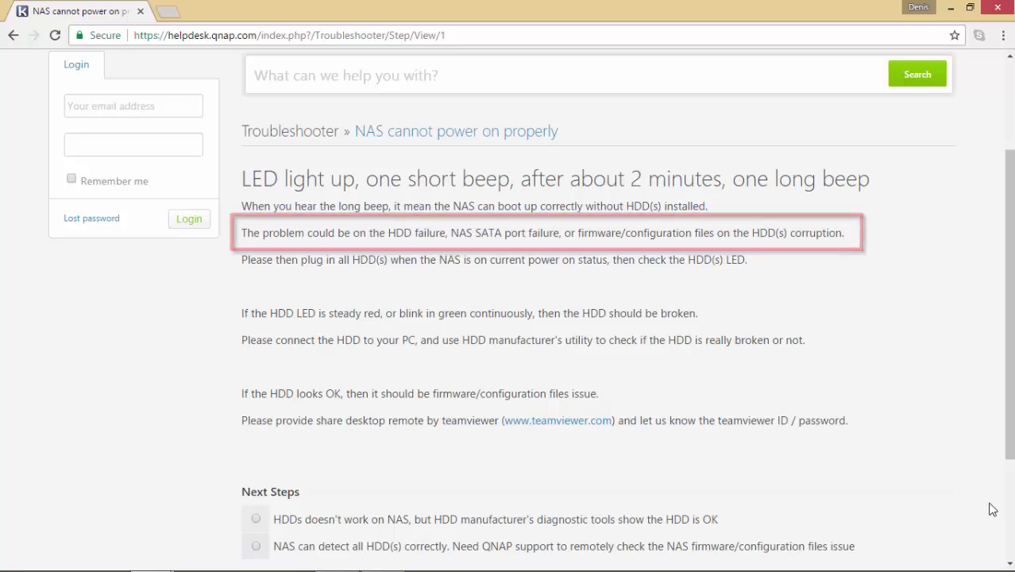
Step: Choose 'HDDs doesn't work on NAS, but HDD is OK' and continue to the Submit a ticket list
scroll(991, 508, down, 1)
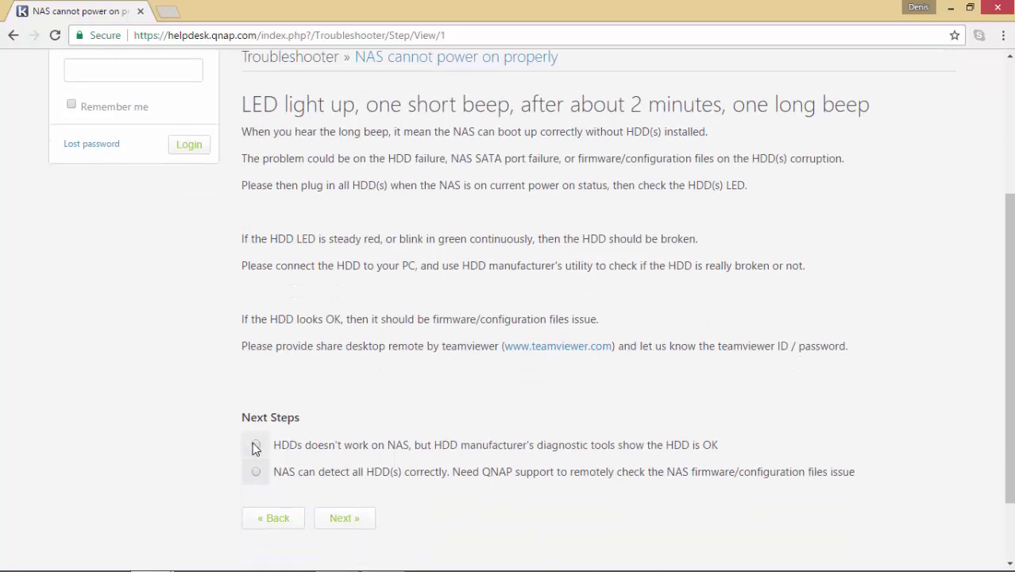
click(255, 445)
click(339, 522)
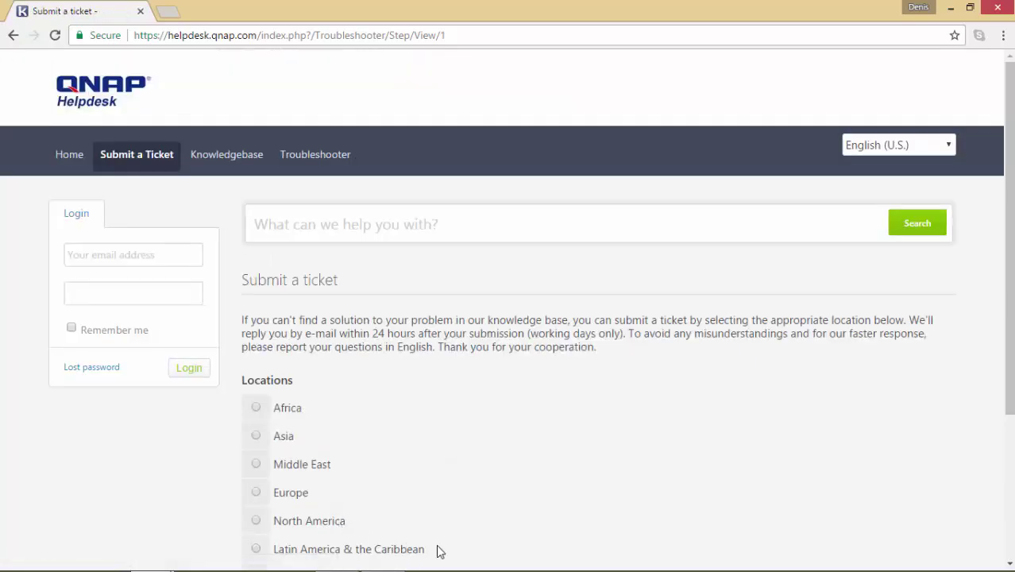
scroll(898, 507, down, 2)
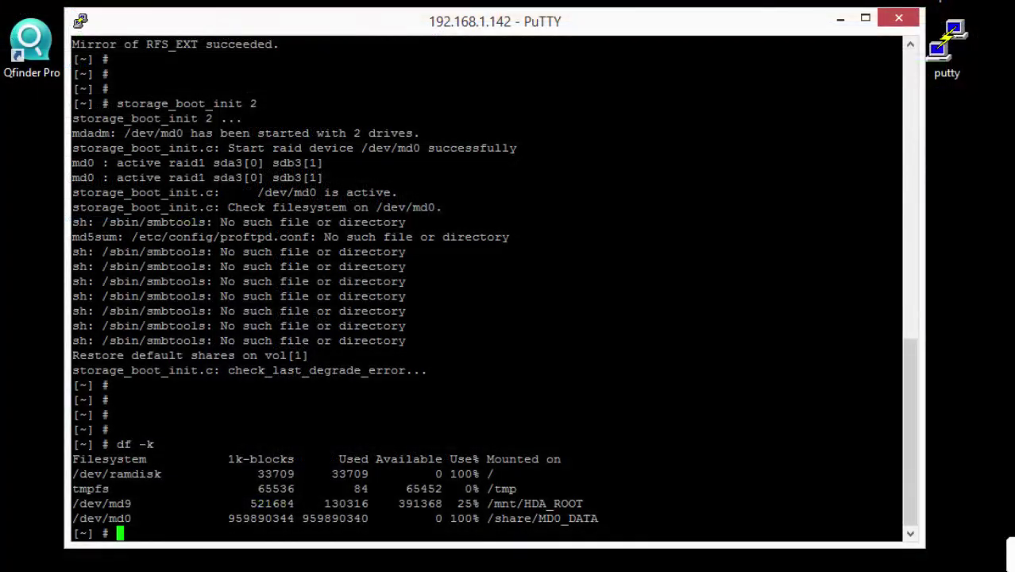
Step: Add blank prompt lines under the df -k output showing /dev/md0 100% full
key(Return)
key(Return)
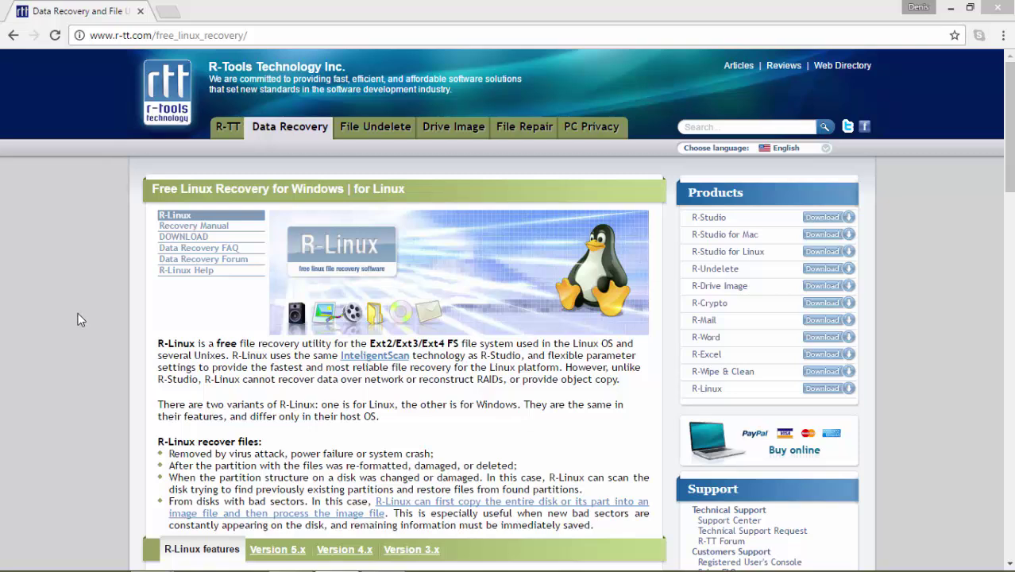
Step: Download RLinux5.exe, the R-Linux for Windows installer, from the R-Tools download page
click(170, 240)
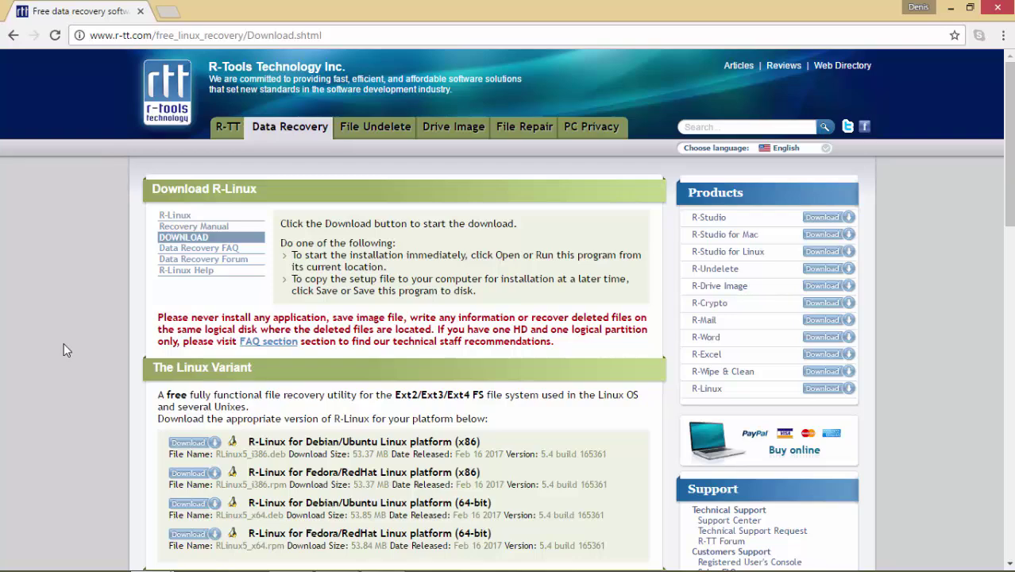
scroll(66, 350, down, 2)
scroll(66, 349, down, 1)
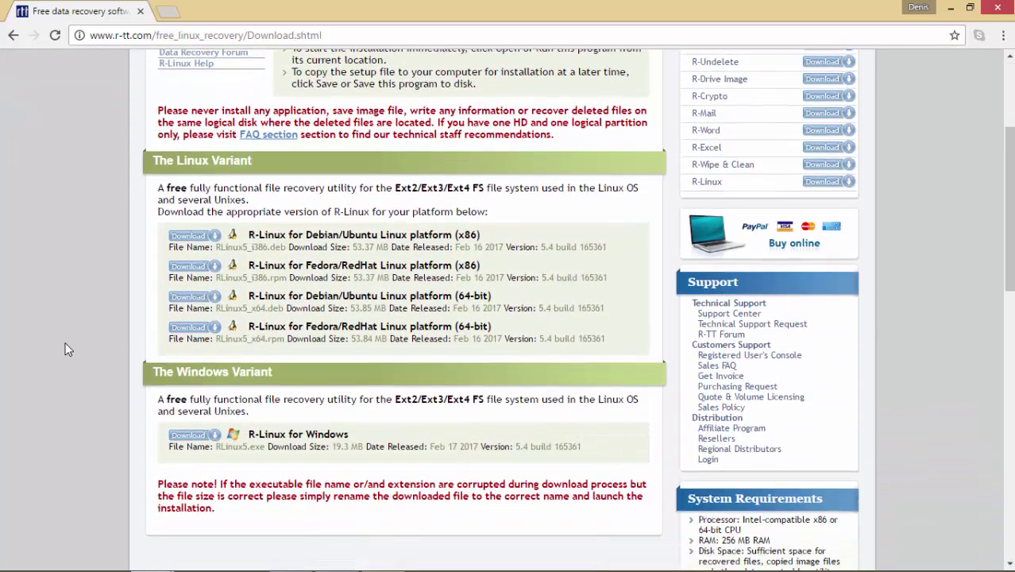
click(193, 421)
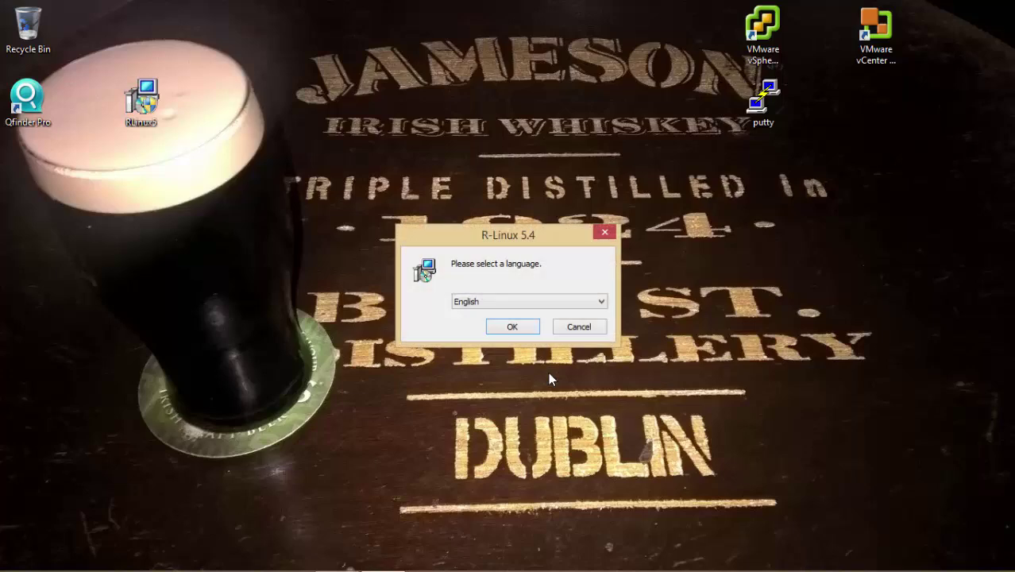
Step: Install R-Linux 5.4 in English to C:\Program Files (x86)\R-Linux, accepting the license, and launch it
click(509, 327)
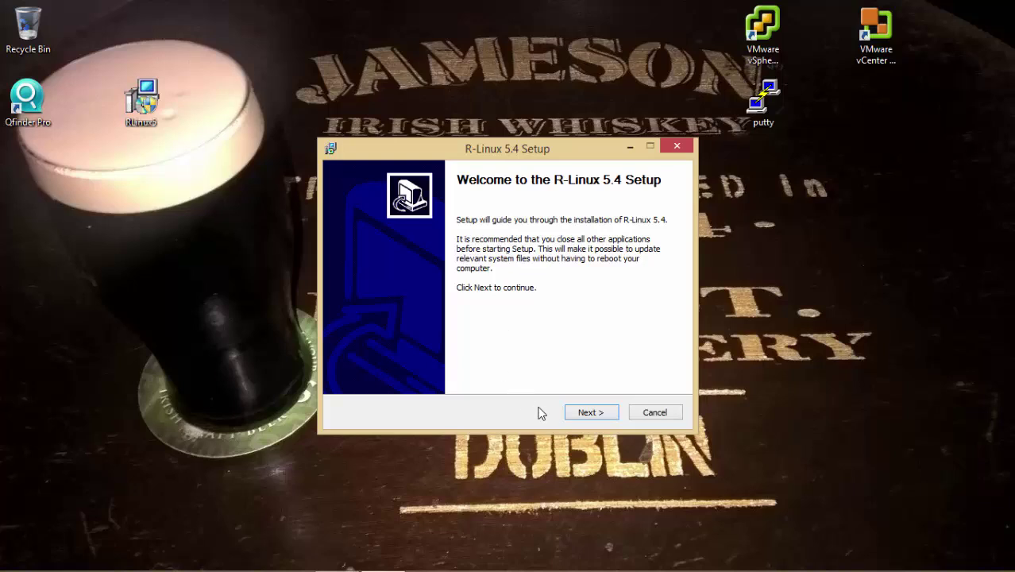
click(581, 412)
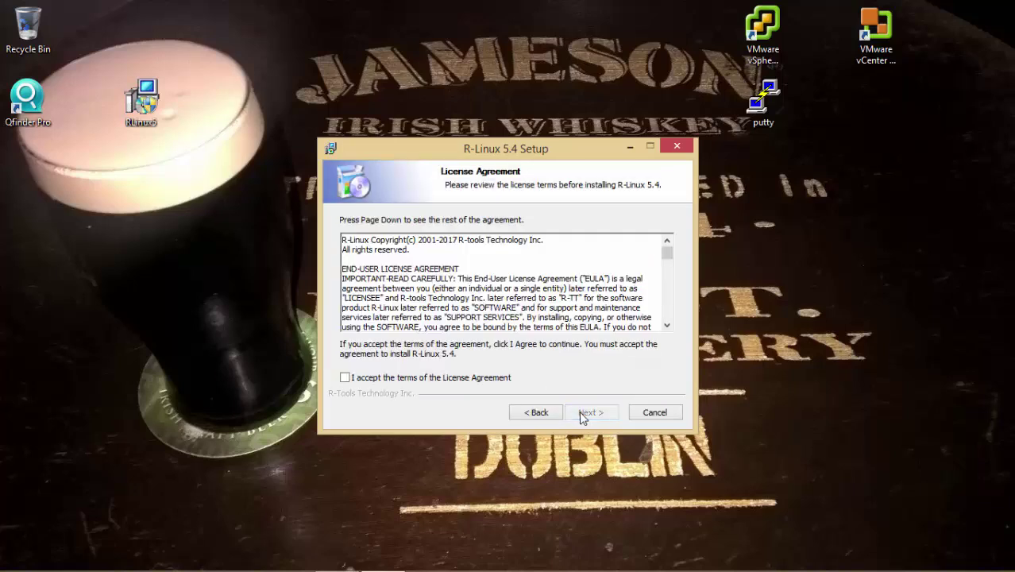
click(450, 378)
click(610, 416)
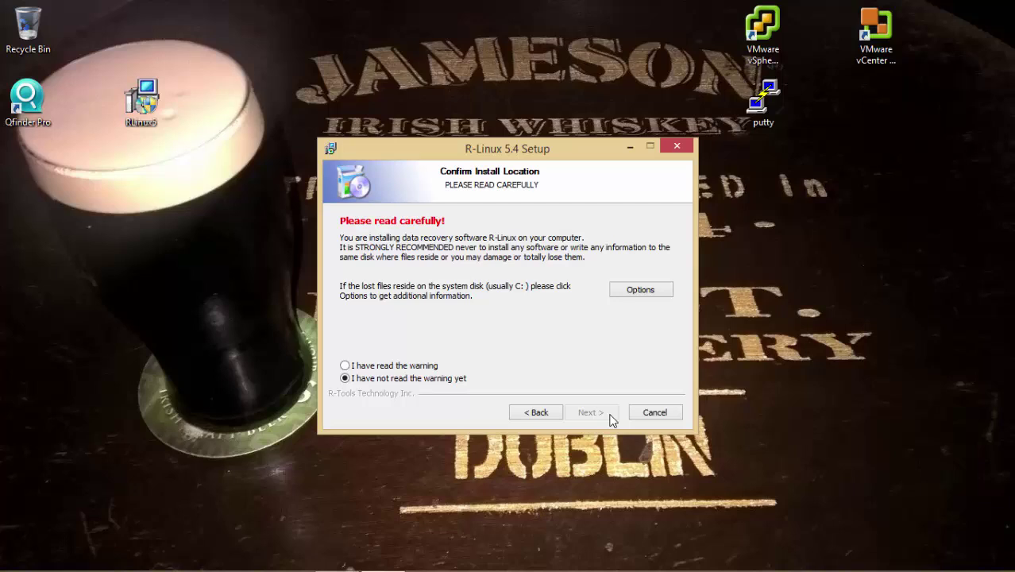
click(427, 367)
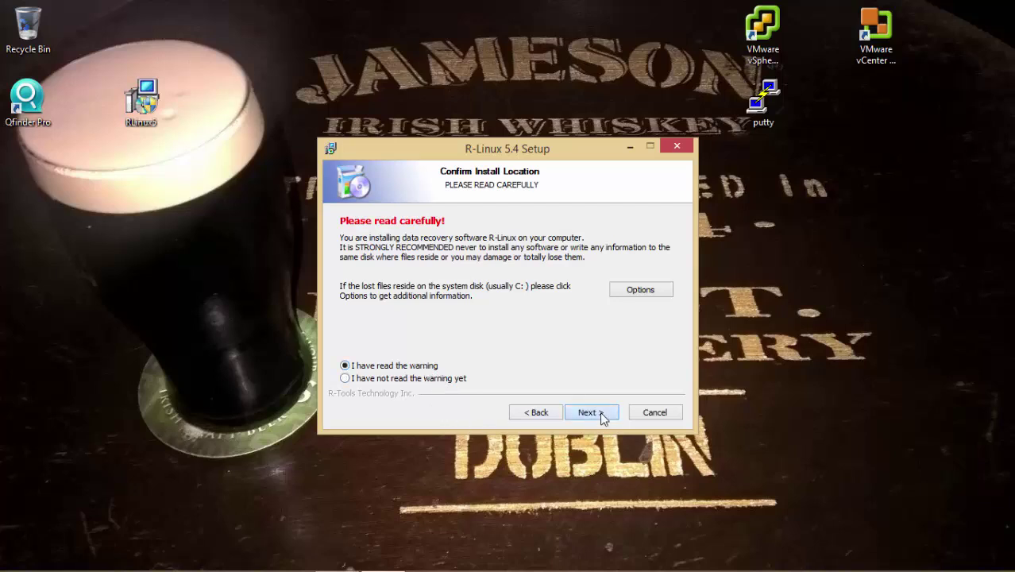
click(592, 412)
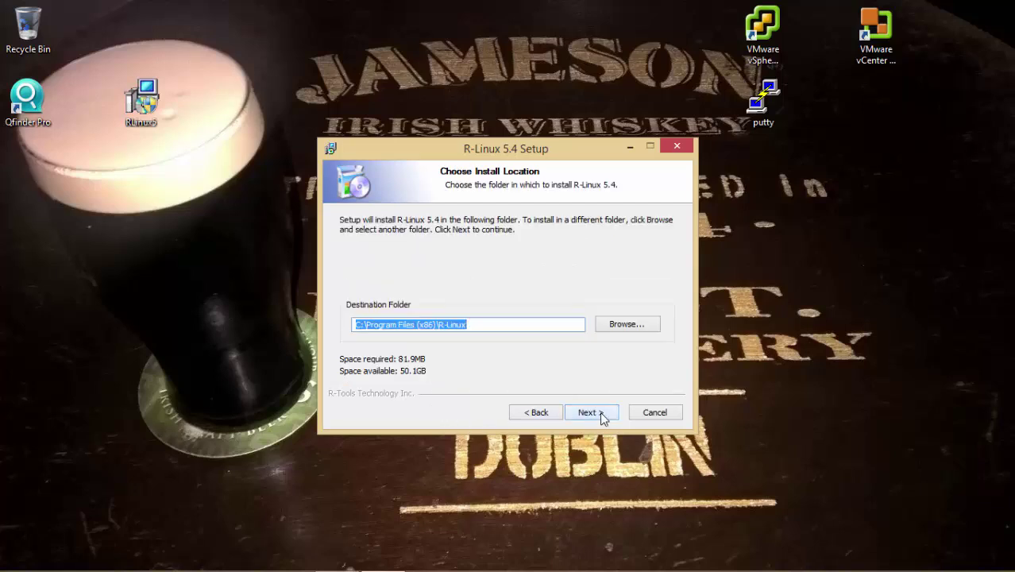
click(591, 412)
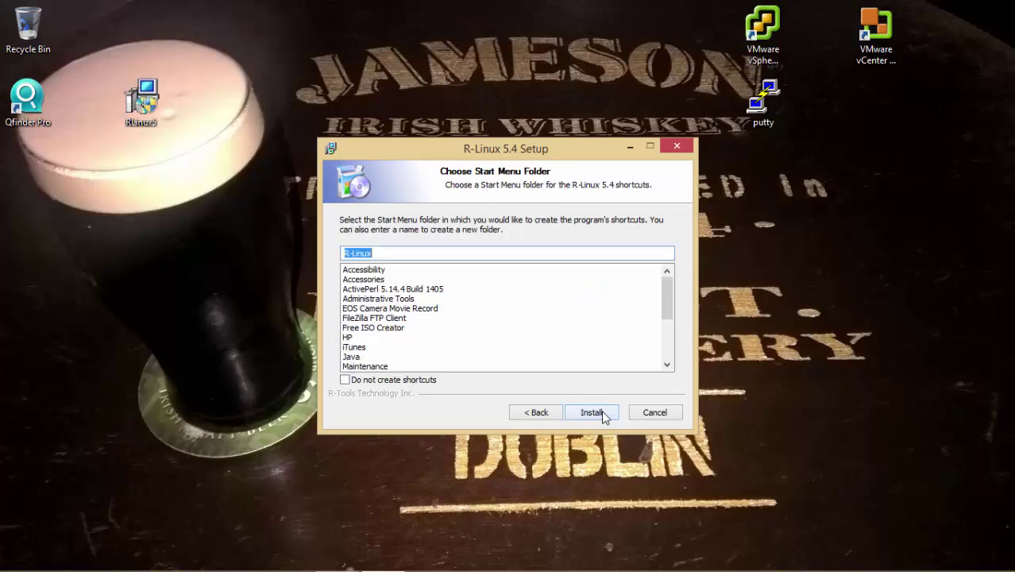
click(592, 412)
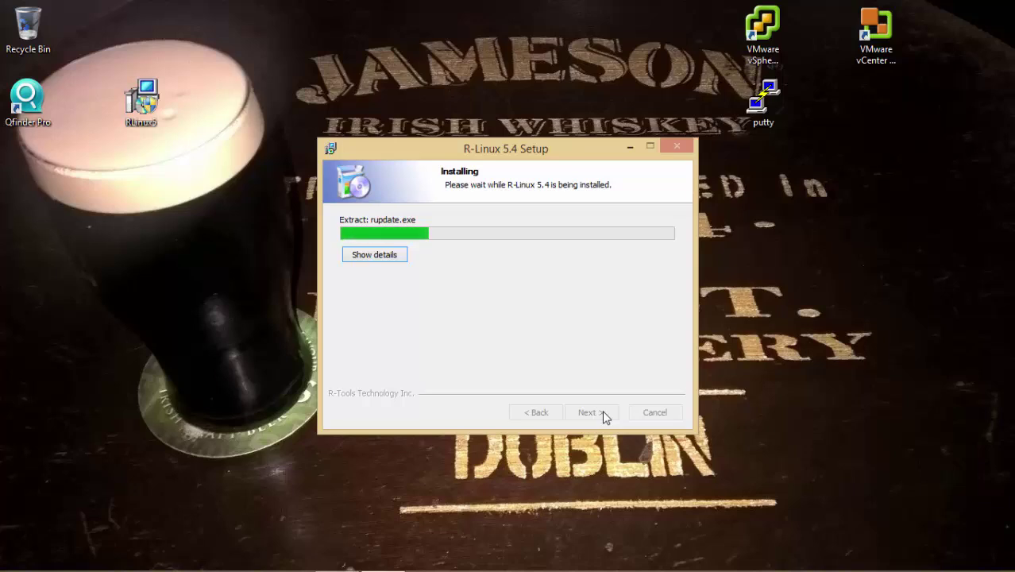
click(592, 412)
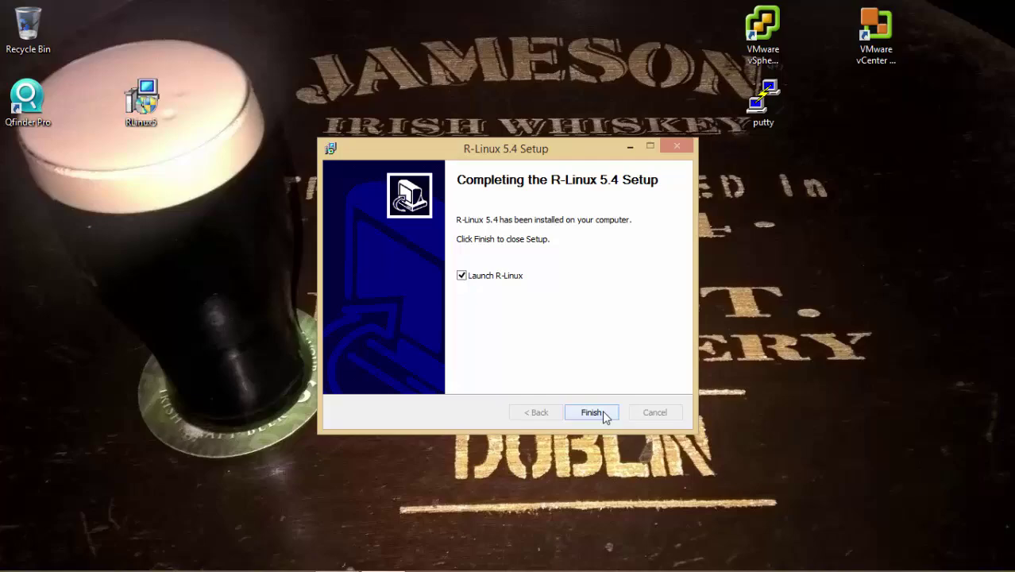
click(603, 412)
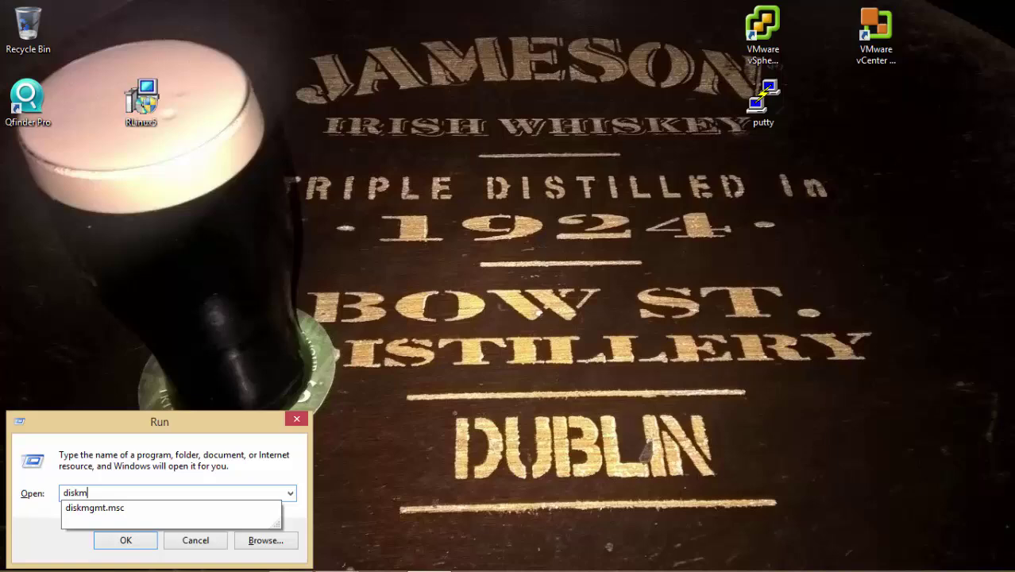
Step: Launch diskmgmt.msc and maximize Disk Management to inspect Disk 1's 931.51 GB partitions
key(Down)
key(Return)
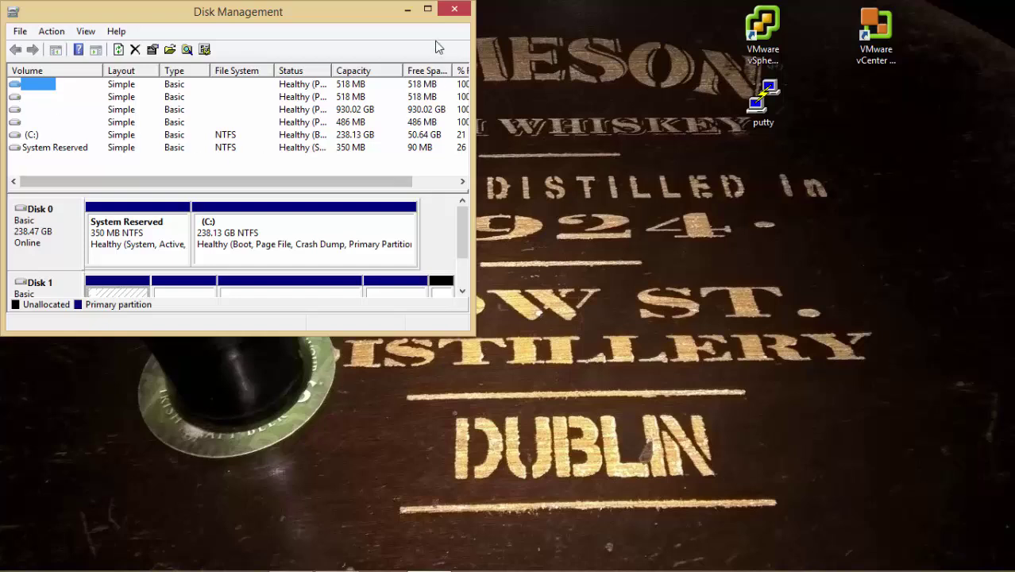
double_click(425, 8)
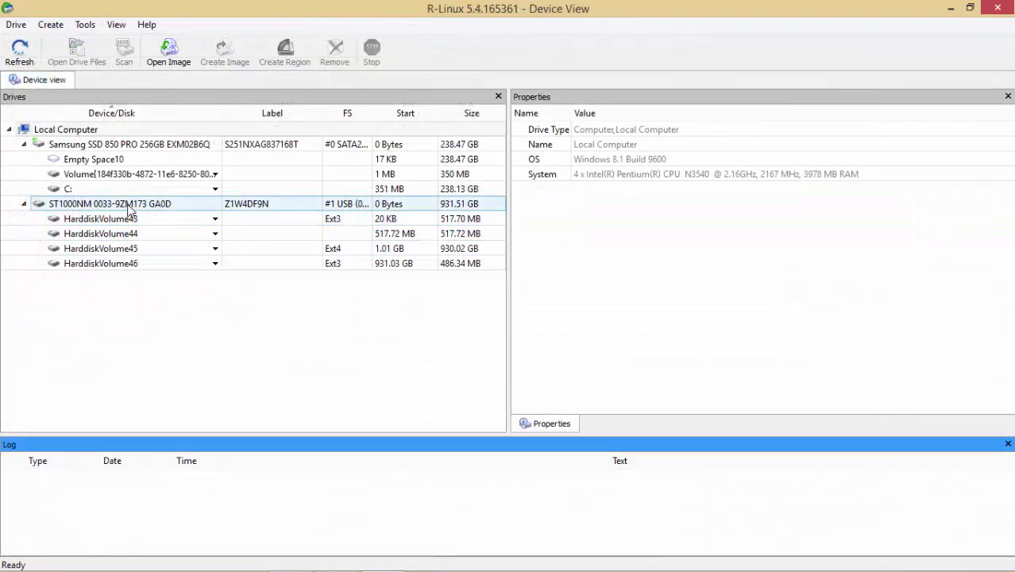
Step: Start a Scan of the whole 931.51 GB ST1000NM disk from its context menu
click(127, 205)
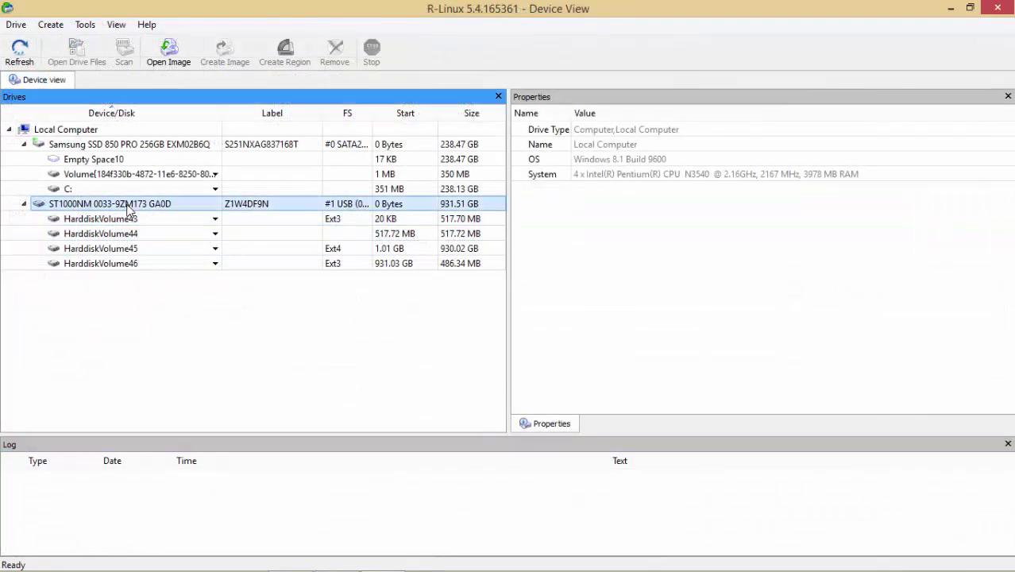
right_click(127, 208)
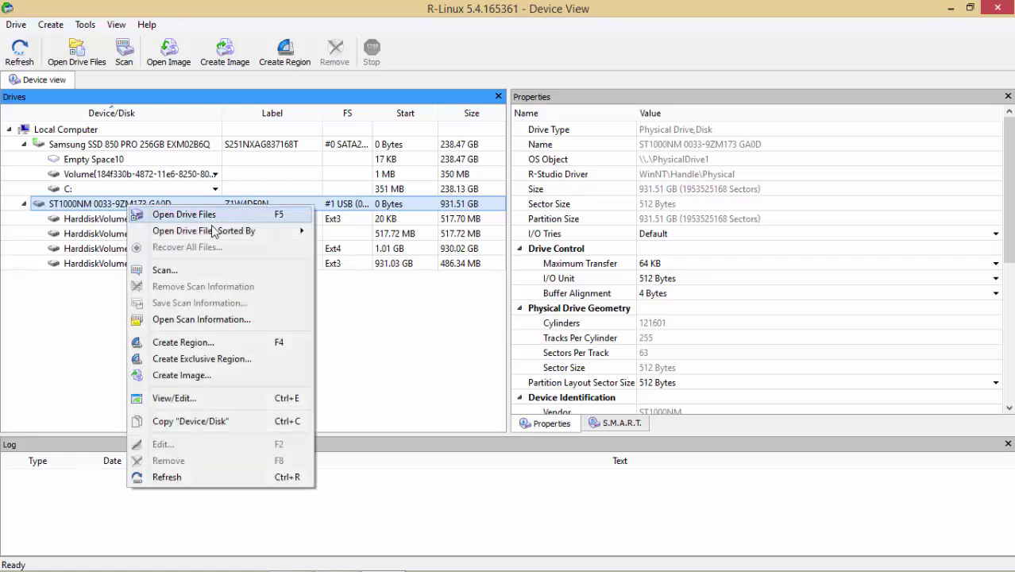
click(291, 278)
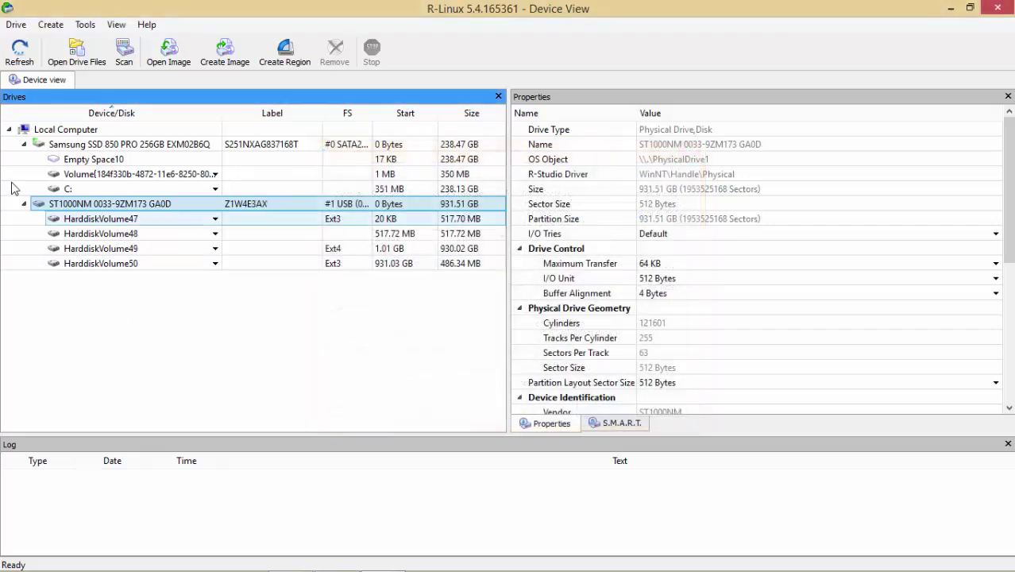
Step: Load the saved 1 TB.scn scan information for the ST1000NM disk and run its scan
click(69, 62)
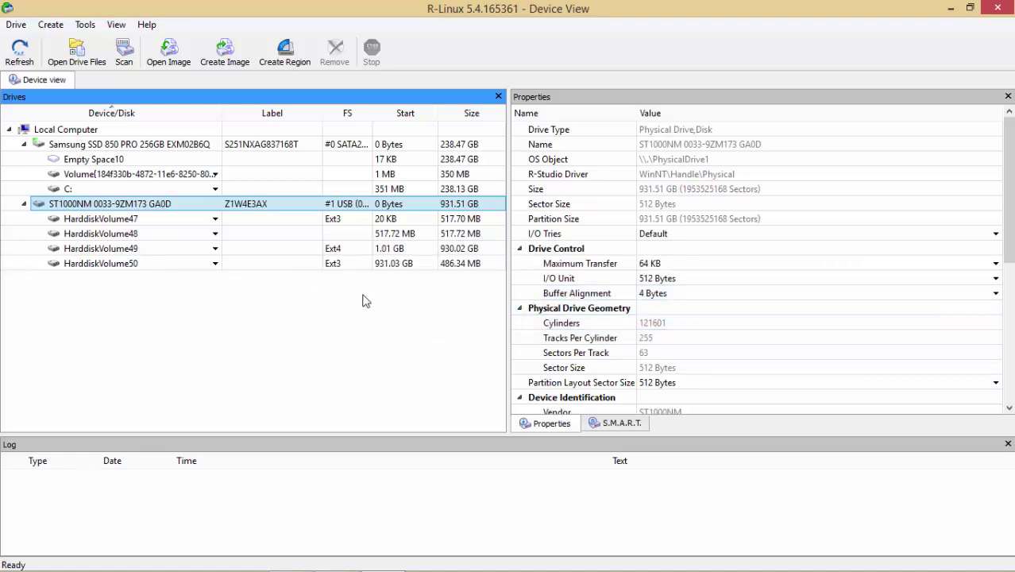
click(17, 25)
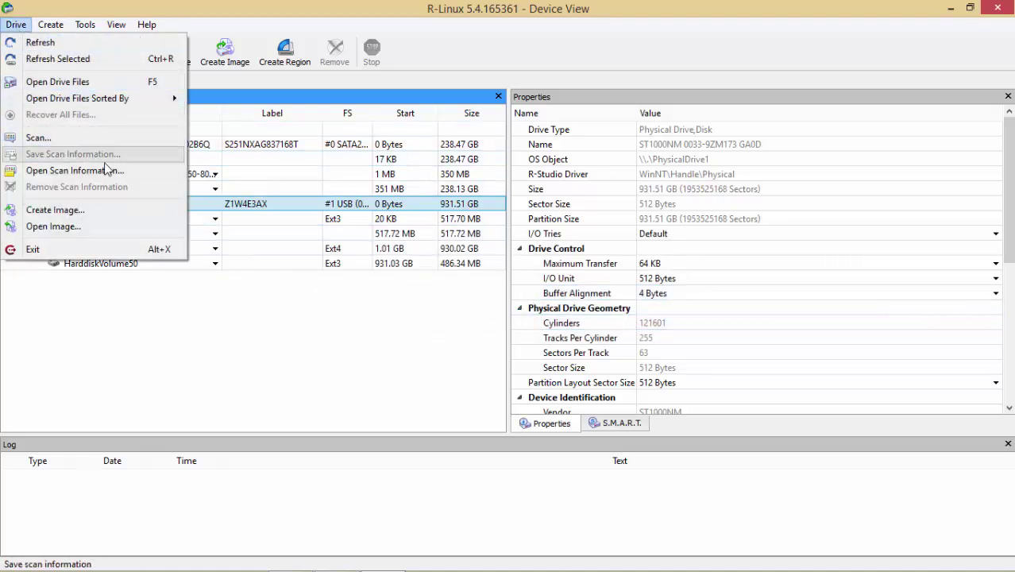
click(151, 174)
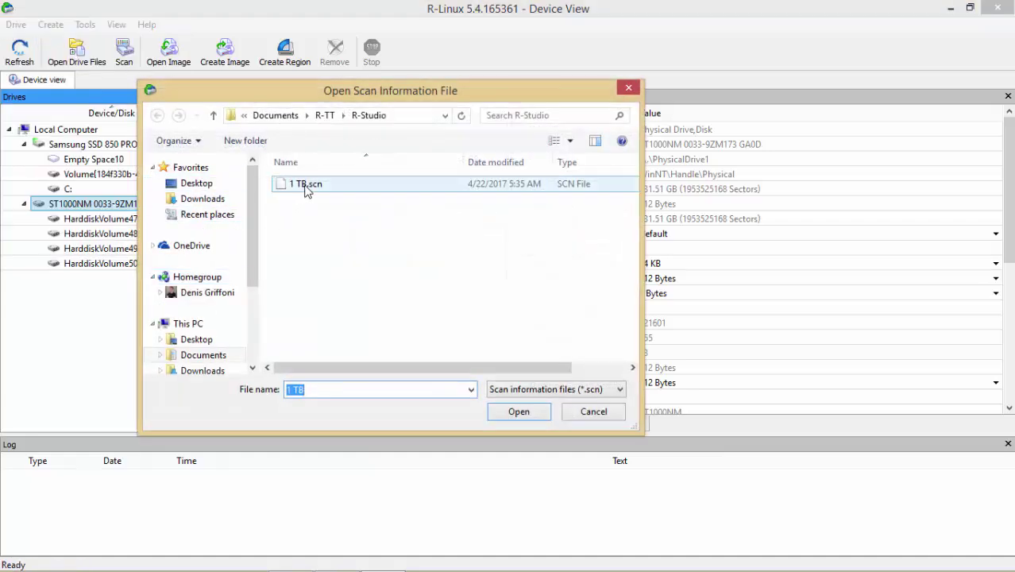
click(306, 186)
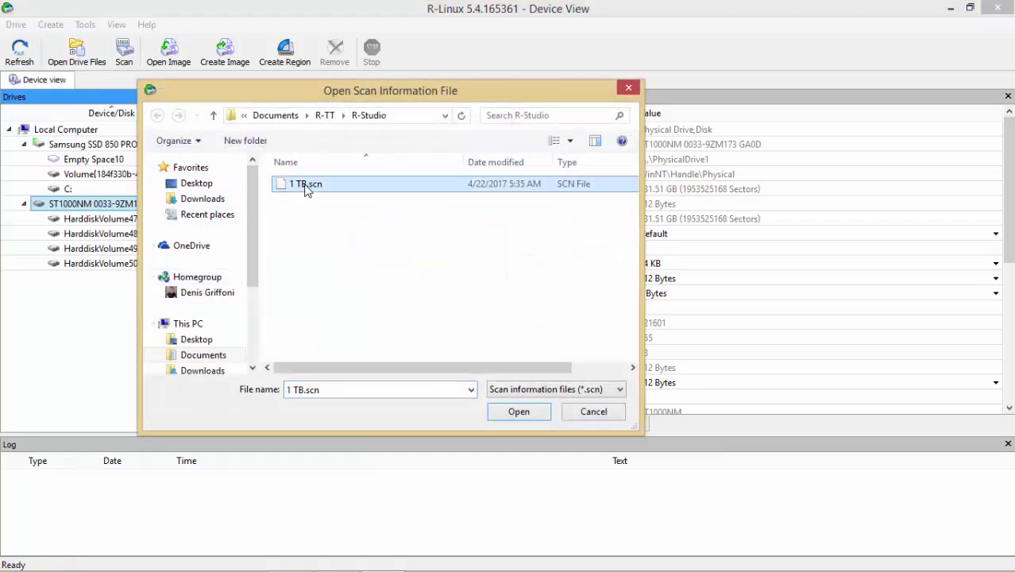
click(523, 414)
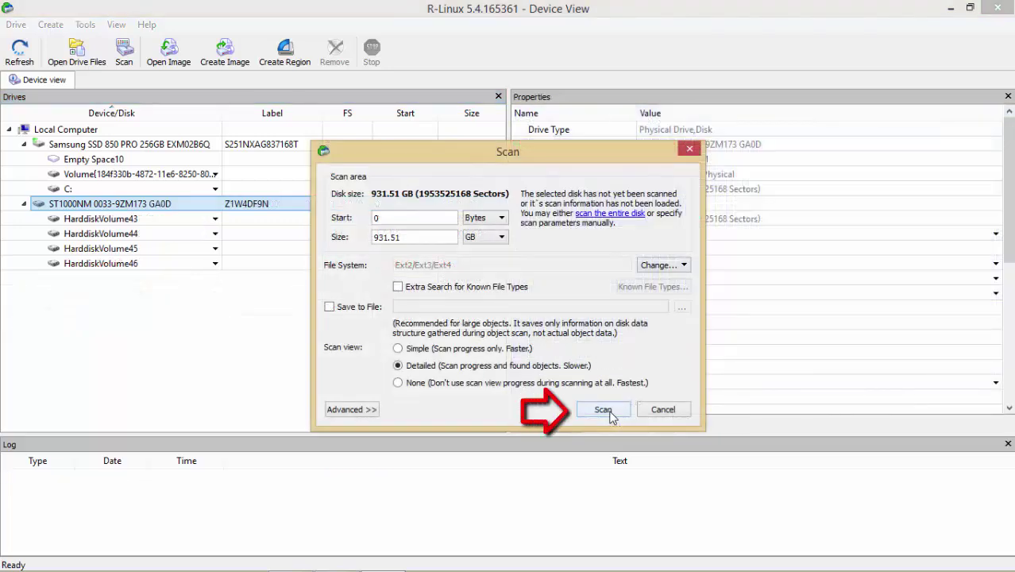
click(609, 414)
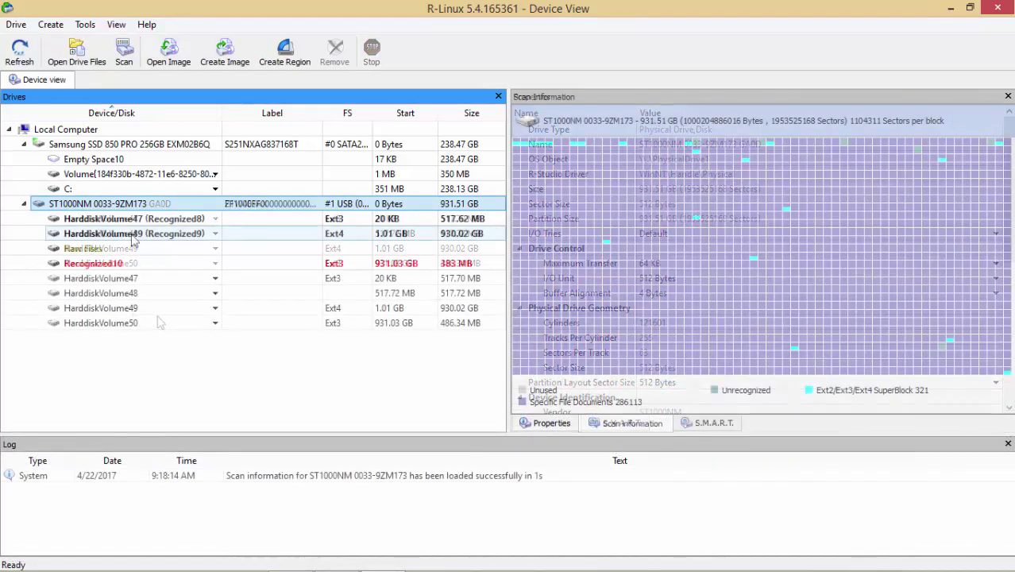
Step: Browse the recovered files on HarddiskVolume49 (Recognized9)
click(133, 237)
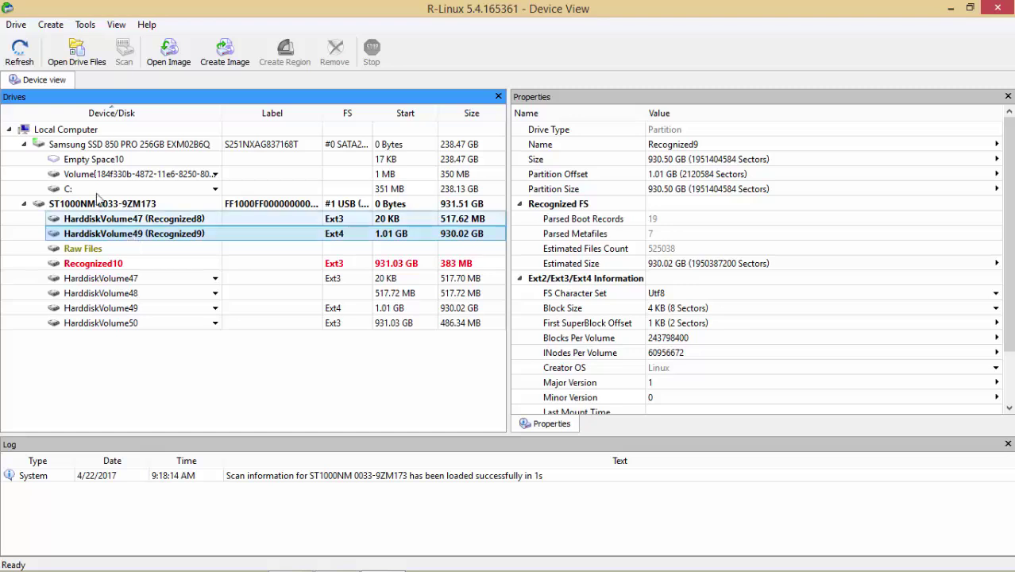
click(91, 62)
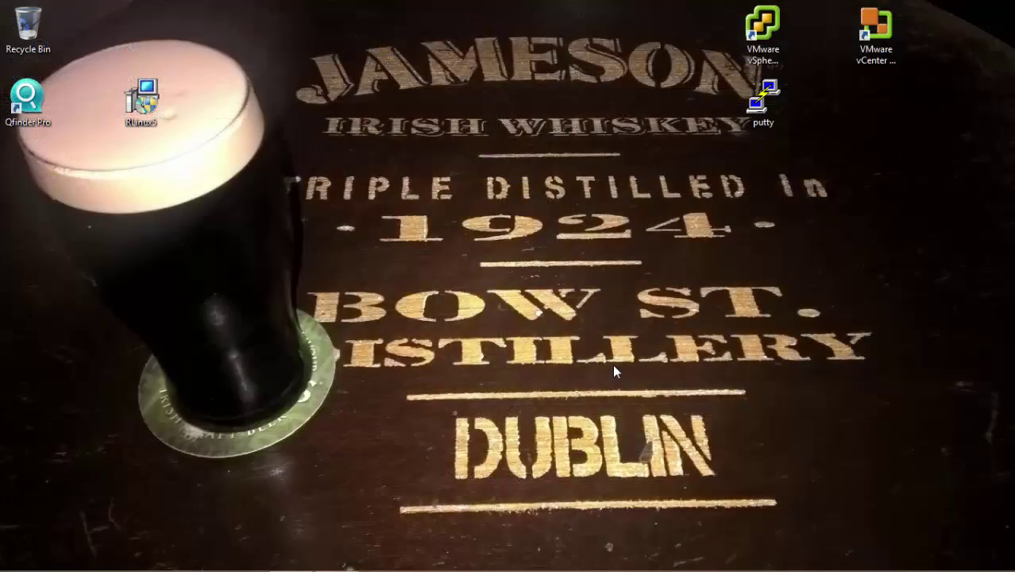
Step: Open Disk Management maximized and delete Disk 1's 486 MB partition
key(super+r)
key(Return)
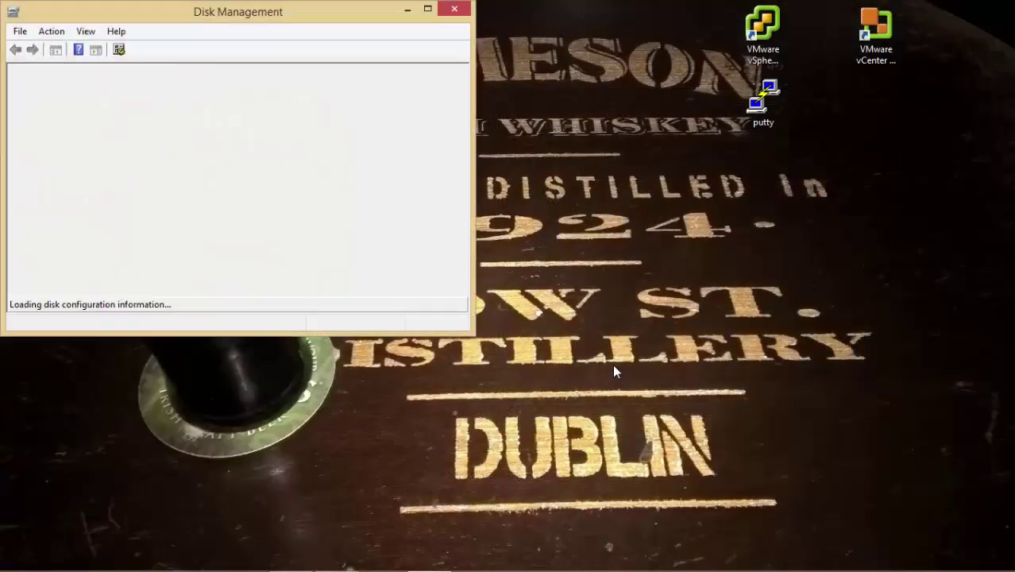
click(429, 10)
right_click(837, 313)
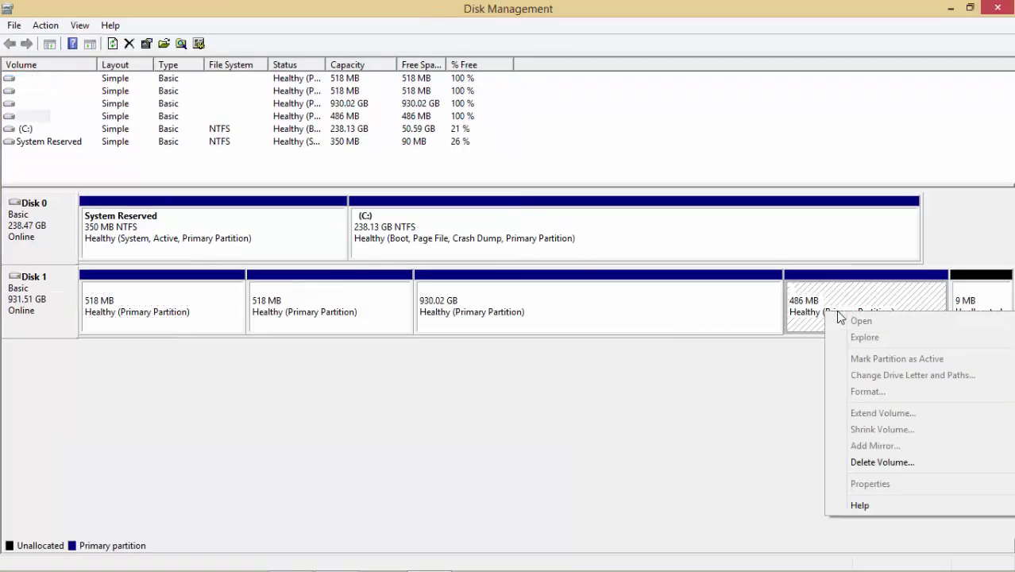
click(886, 464)
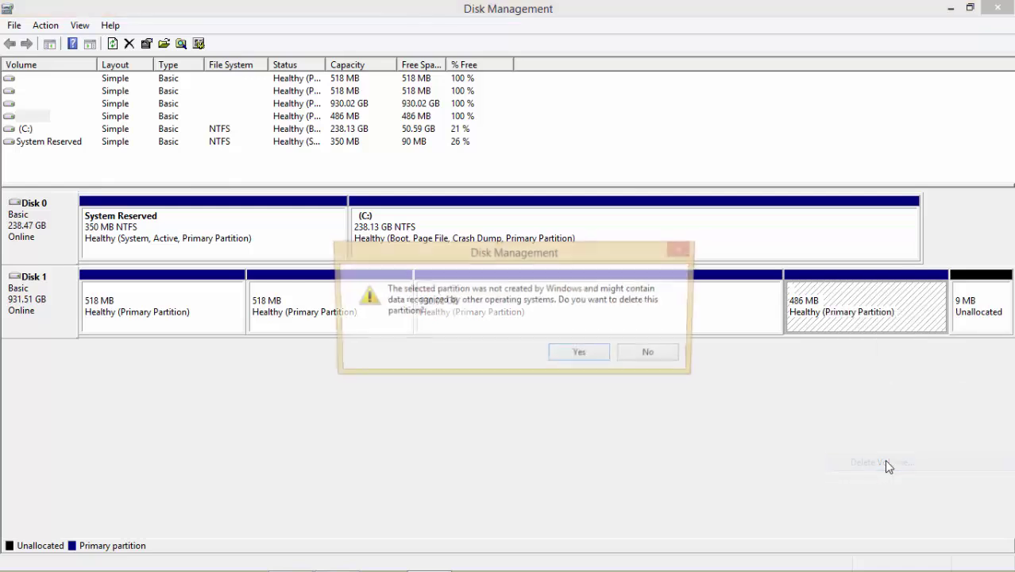
click(581, 354)
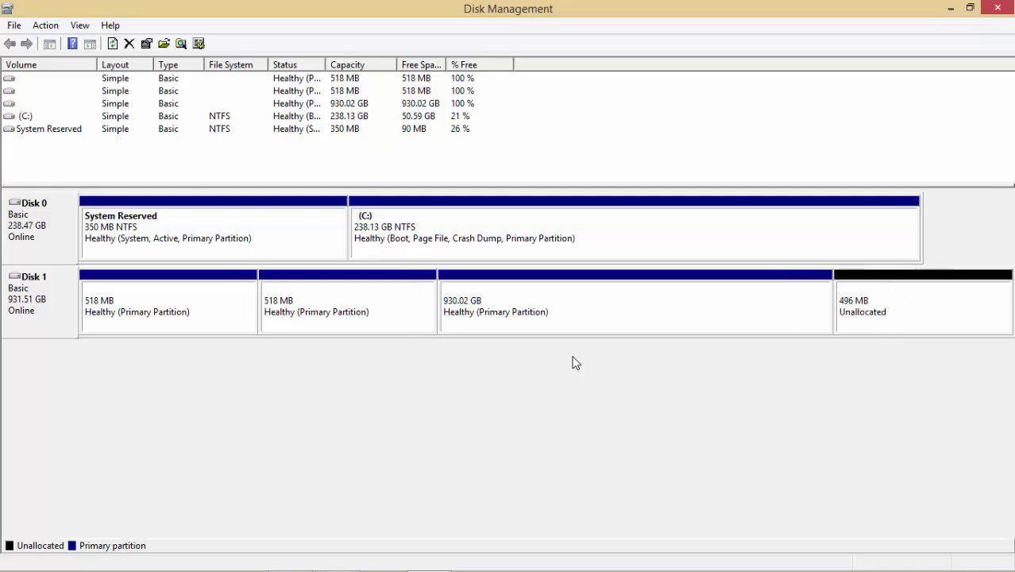
Step: Delete the 930.02 GB and both 518 MB partitions, leaving Disk 1 fully unallocated
right_click(616, 318)
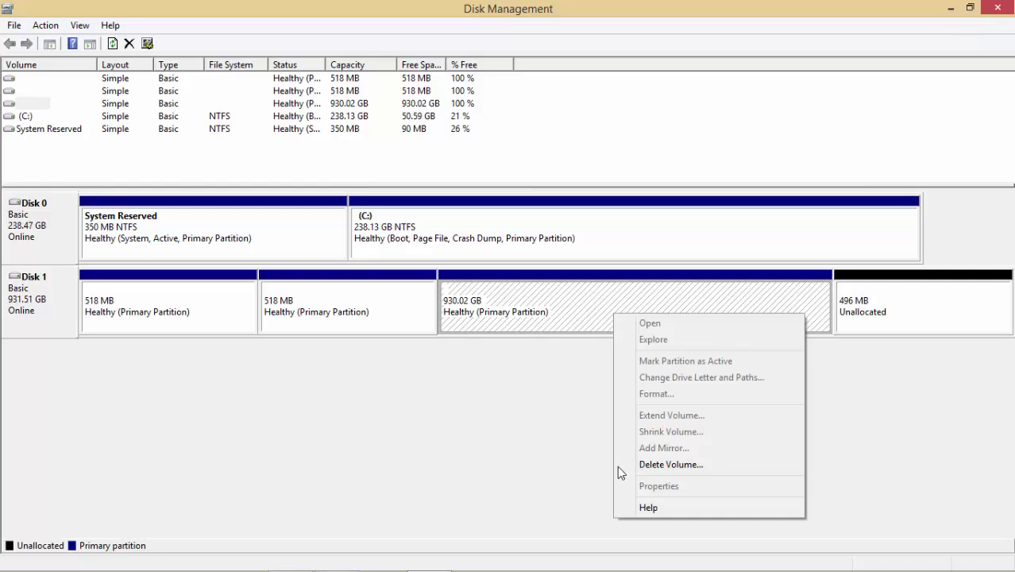
click(643, 463)
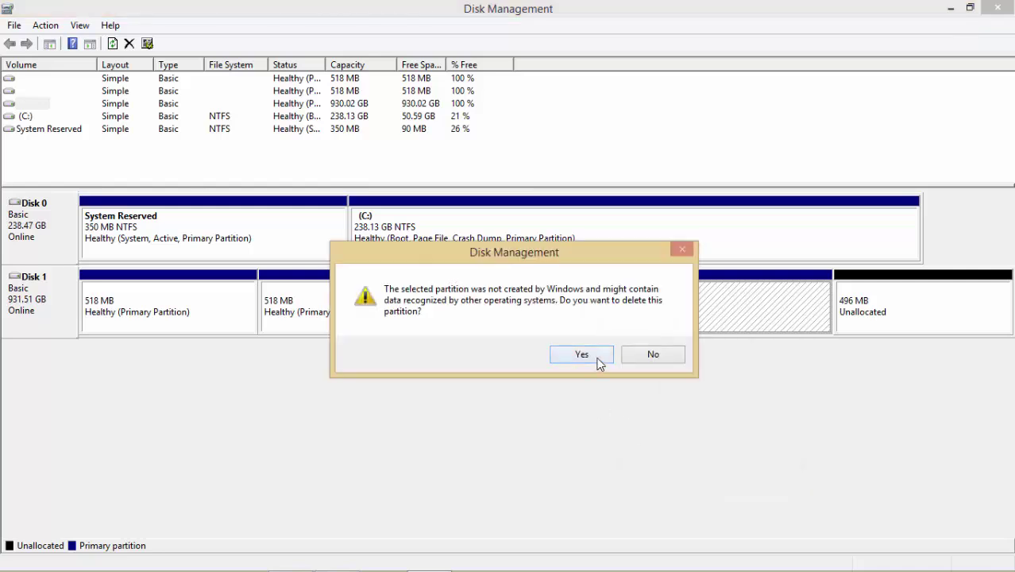
click(597, 359)
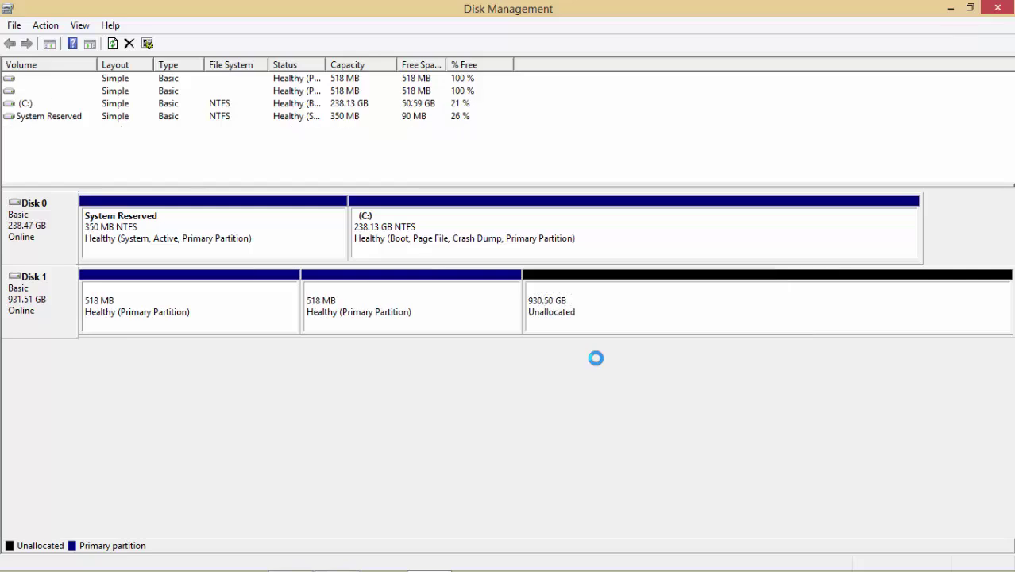
right_click(435, 310)
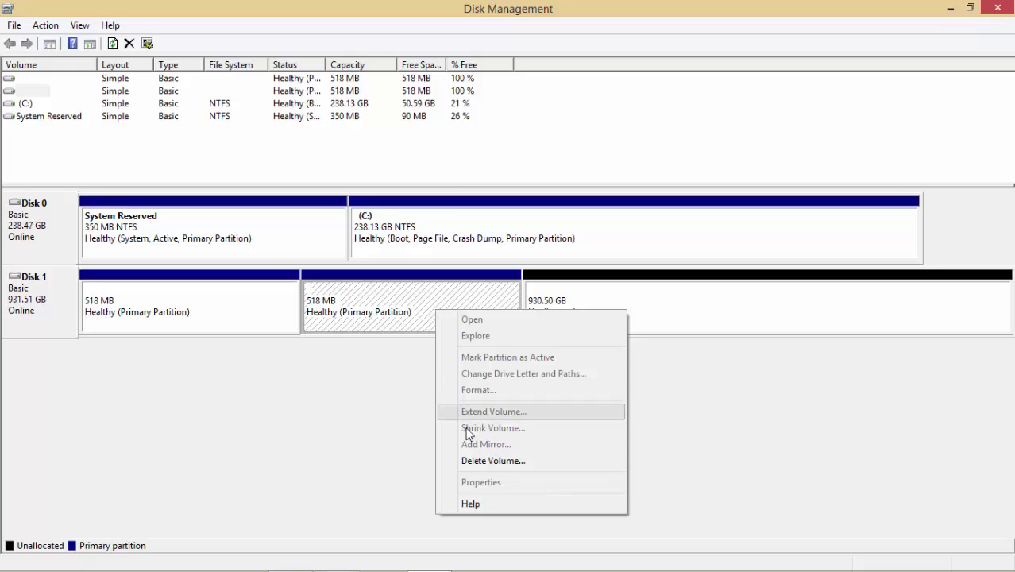
click(508, 460)
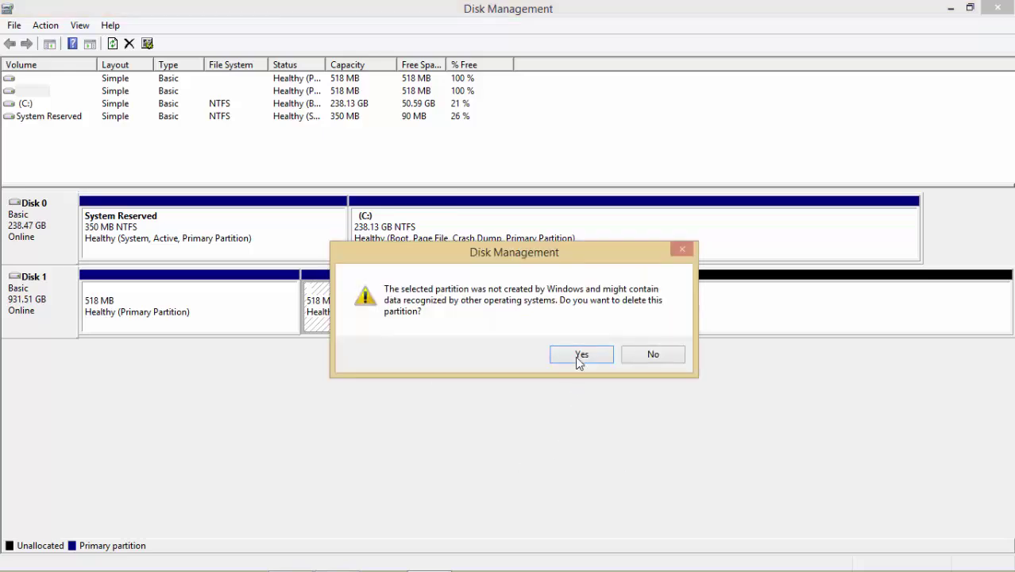
click(580, 357)
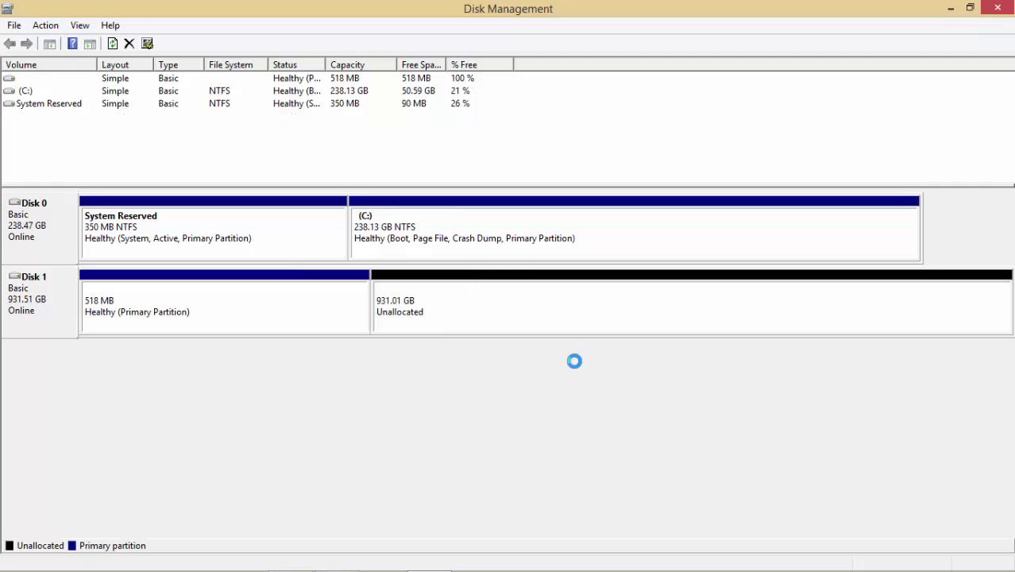
right_click(290, 303)
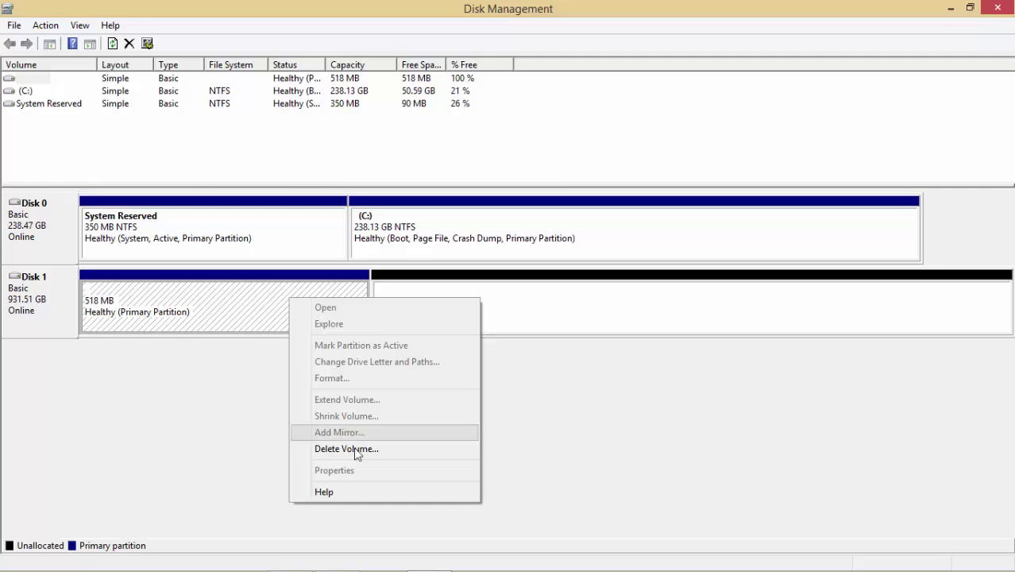
click(385, 450)
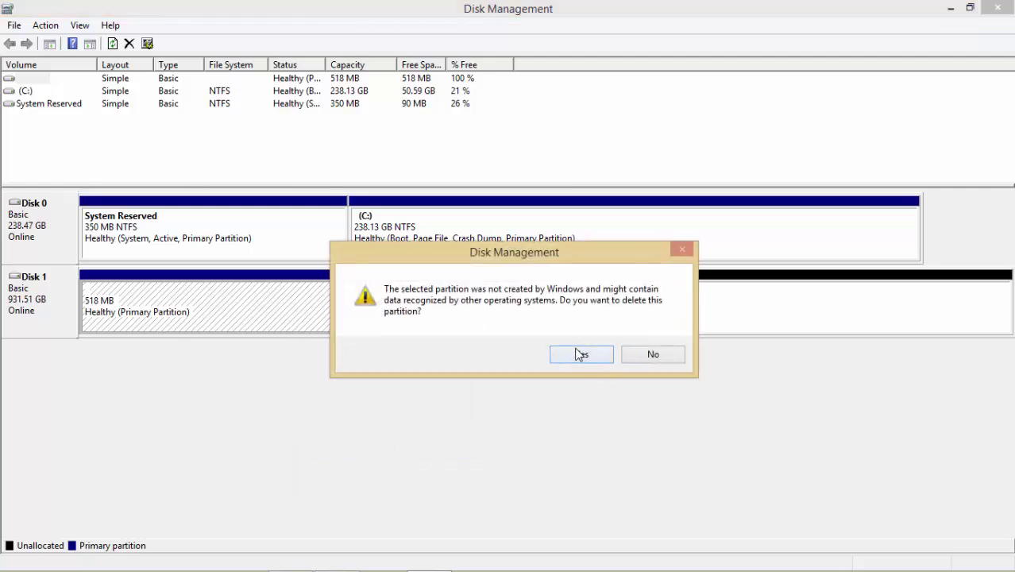
click(580, 355)
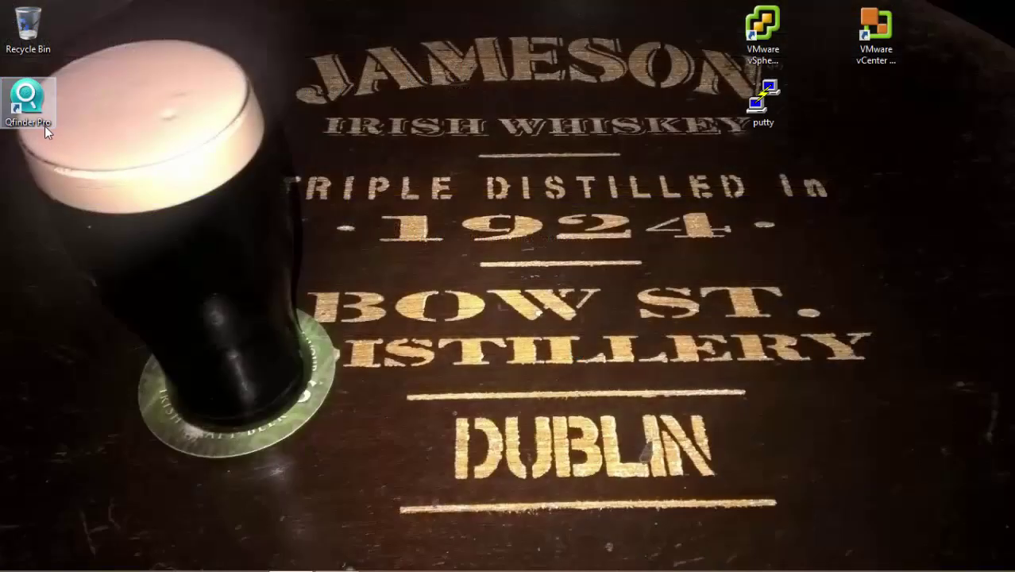
Step: Open NASEC4FA2's administration web page from Qfinder Pro and accept the Smart Installation Guide
double_click(28, 102)
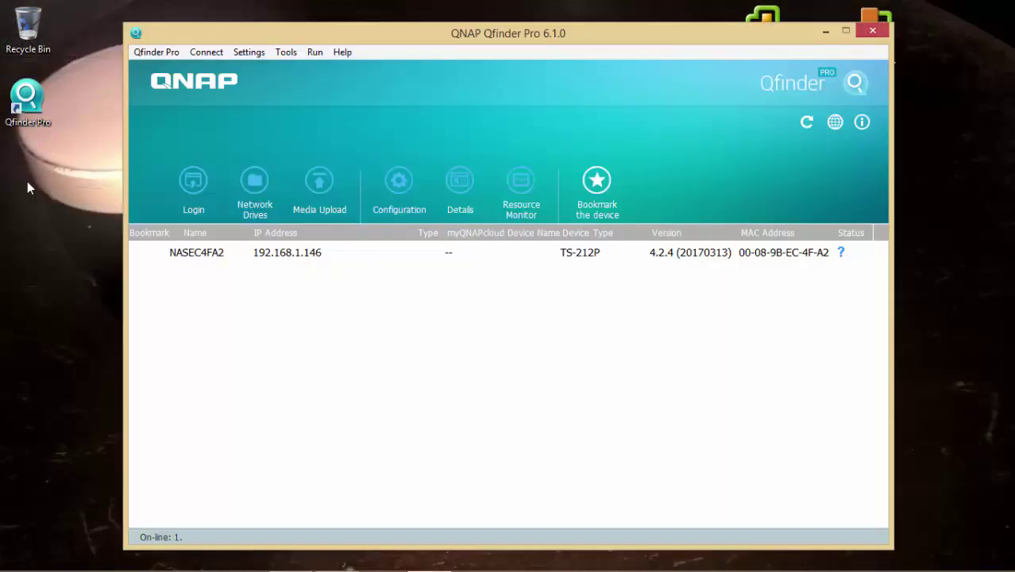
click(315, 255)
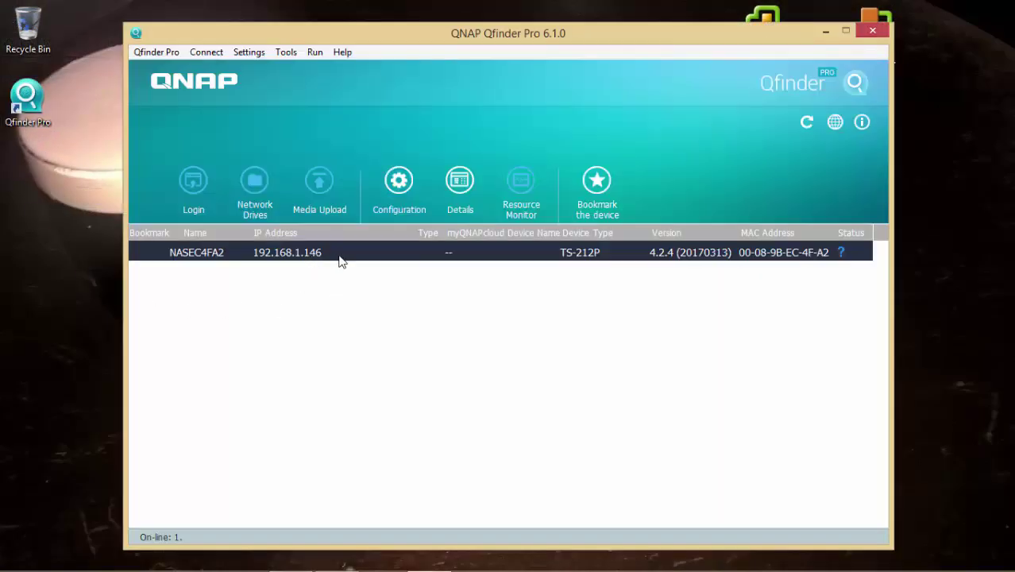
right_click(405, 256)
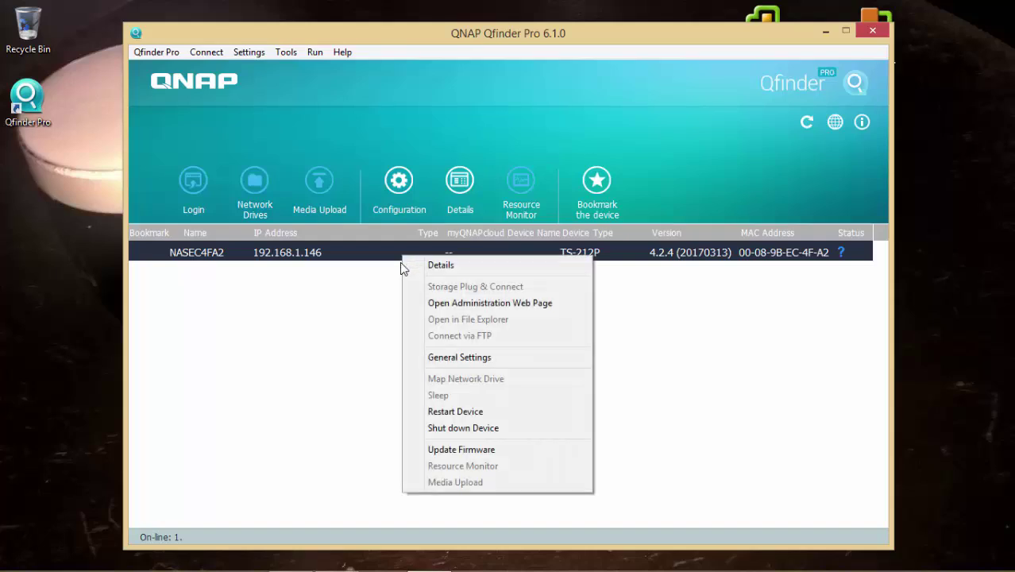
click(576, 304)
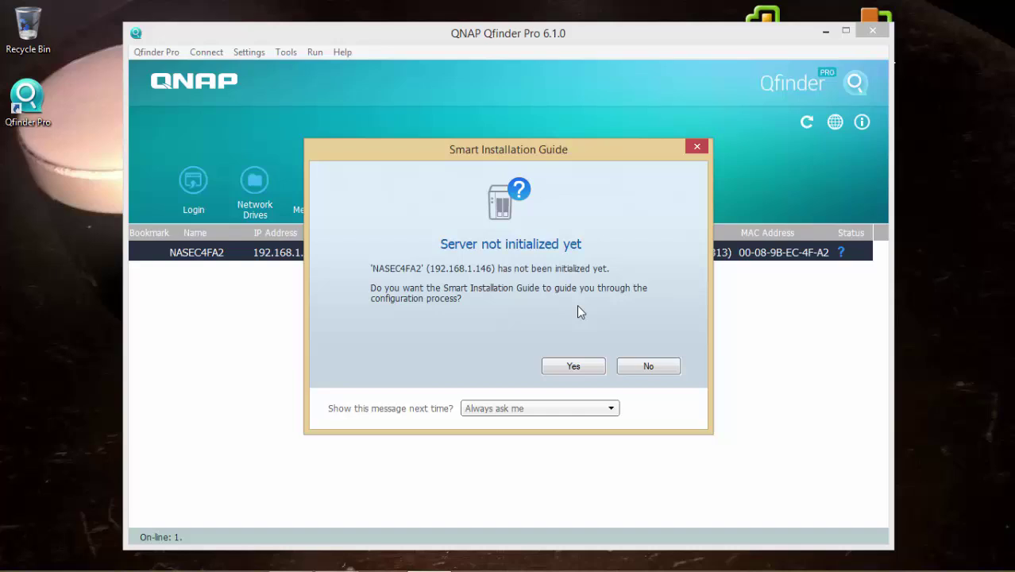
click(572, 366)
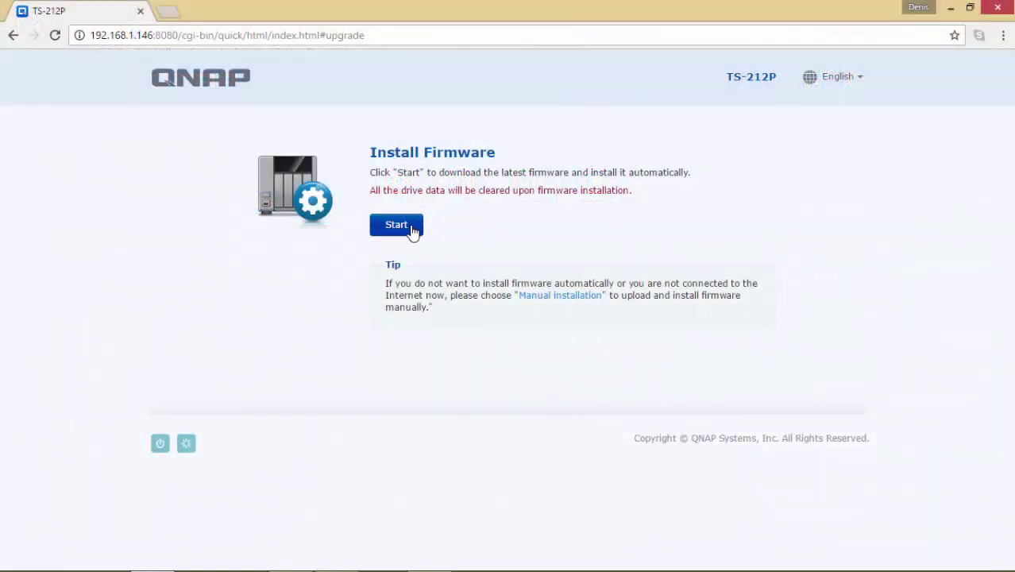
Step: Download and install the latest firmware on the TS-212P
click(412, 228)
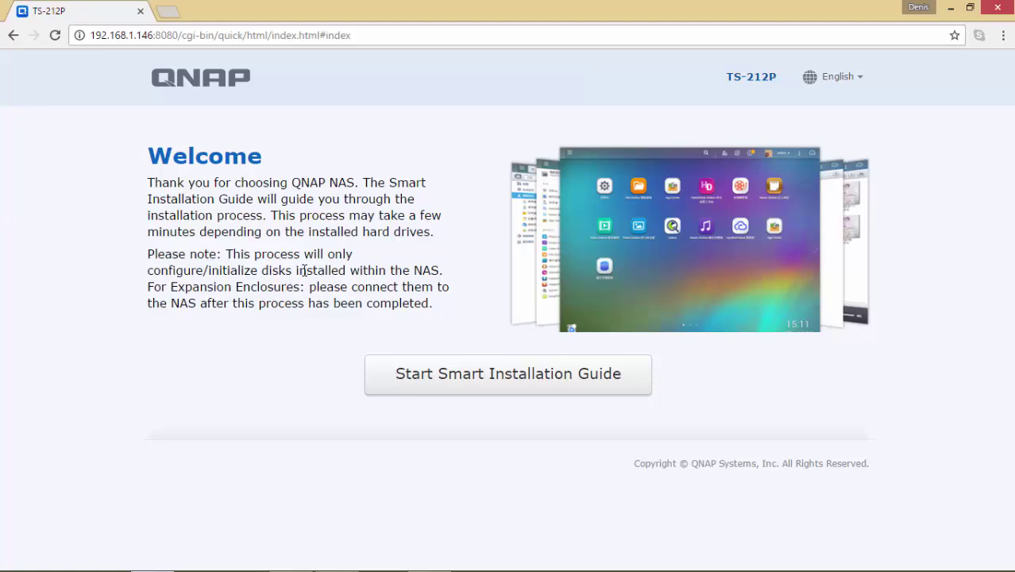
Step: Keep NAS name NASEC4FA2, enter and confirm the administrator password, and continue
click(606, 390)
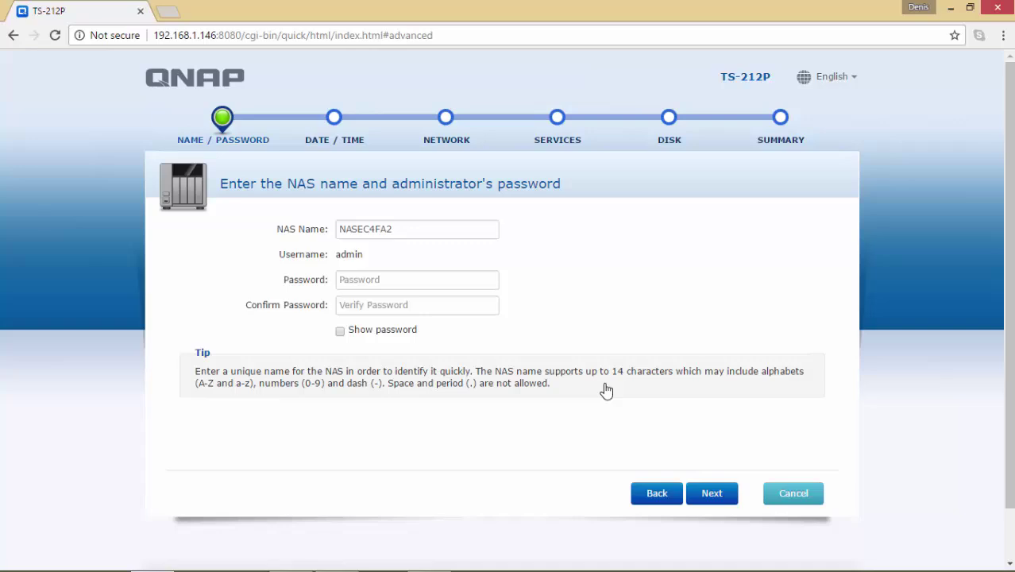
click(474, 281)
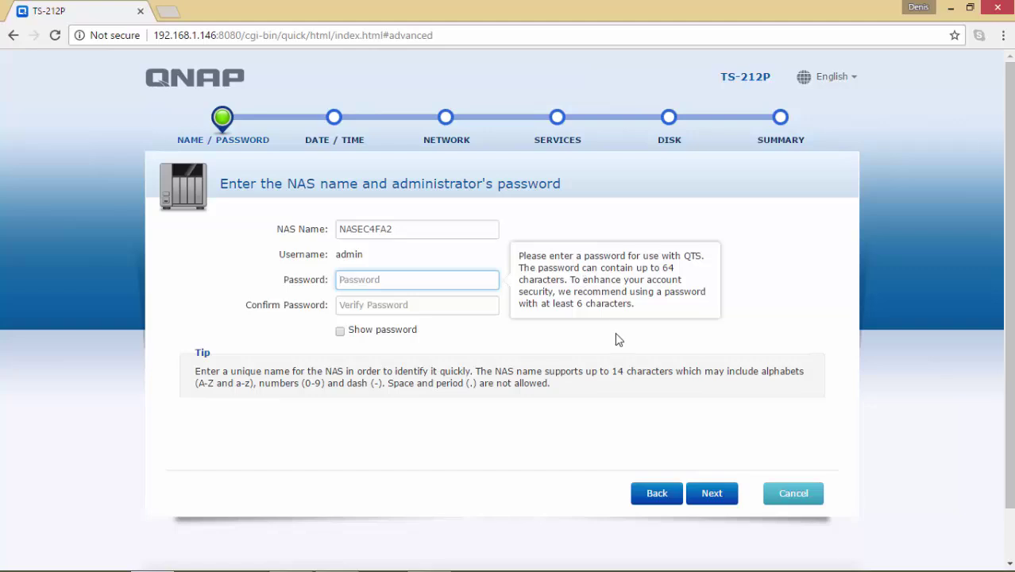
text(admin)
key(Tab)
text(dmin)
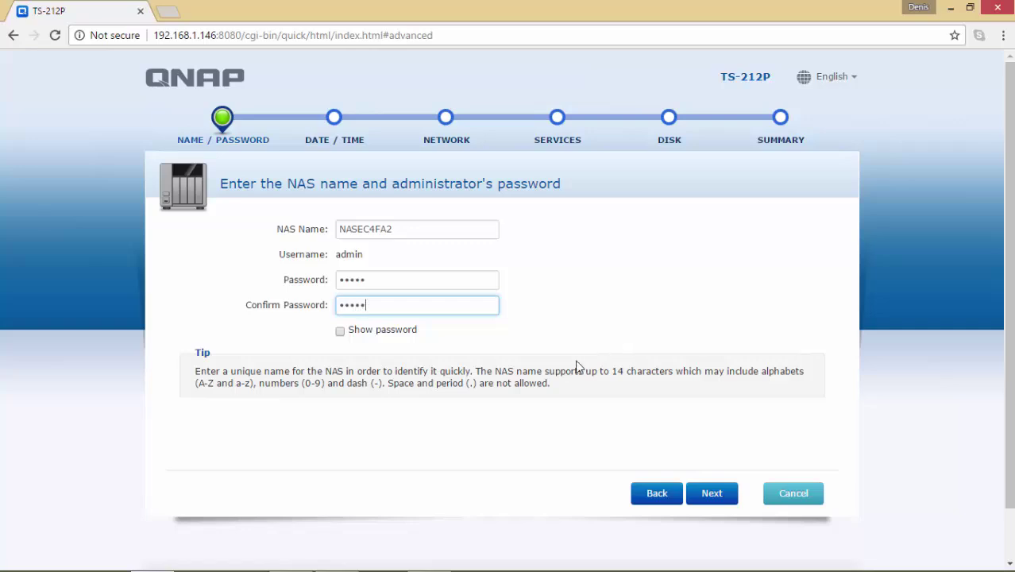
click(400, 337)
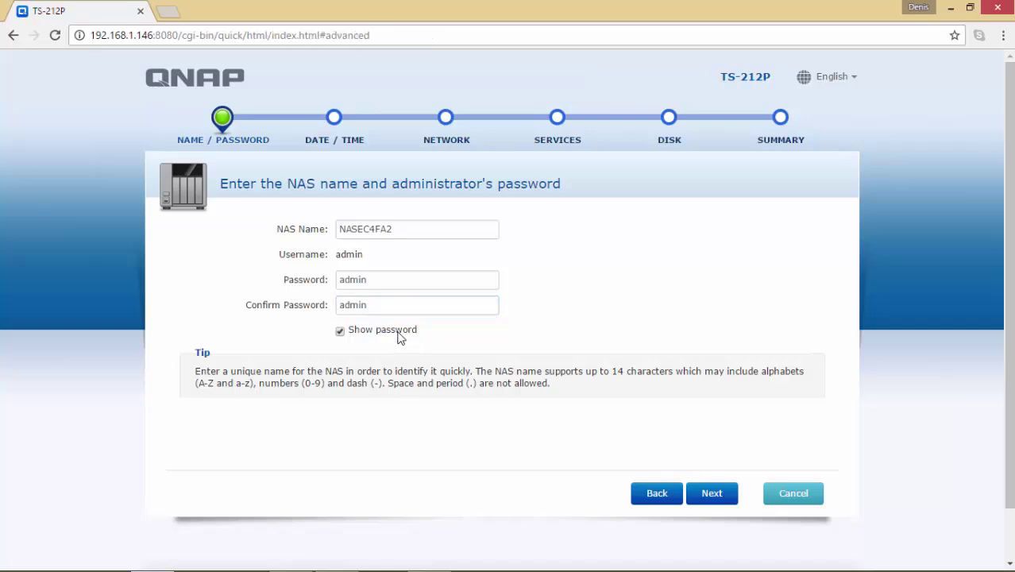
click(399, 338)
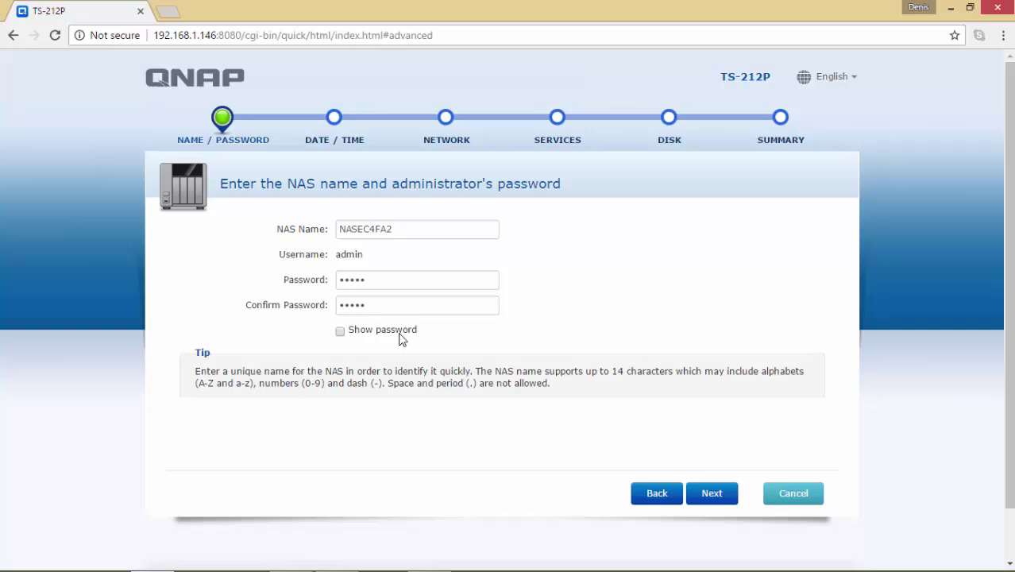
click(714, 495)
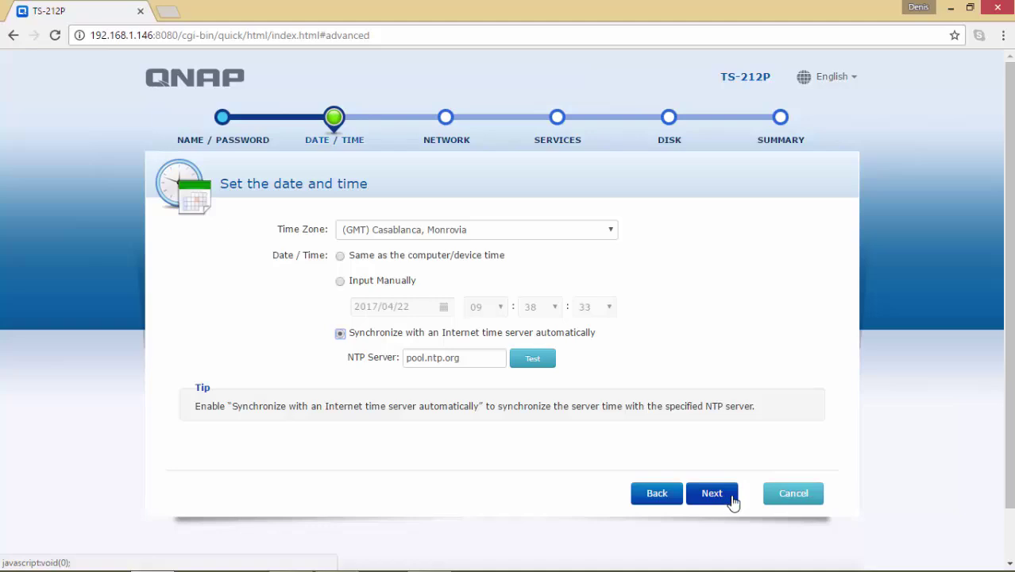
Step: Pick (GMT+01:00) Amsterdam, Berlin as time zone, keeping NTP sync with pool.ntp.org
click(611, 232)
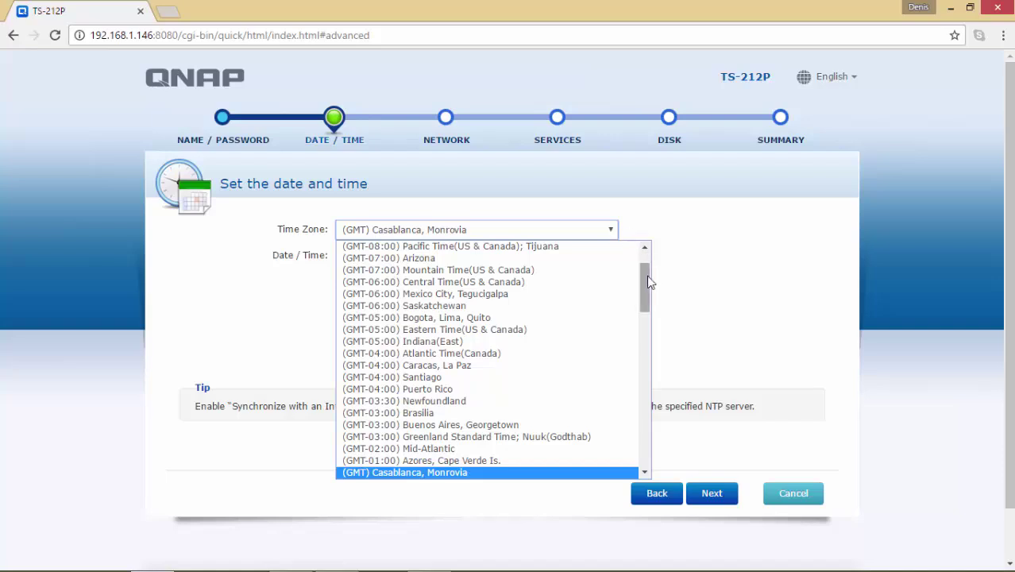
scroll(647, 282, down, 2)
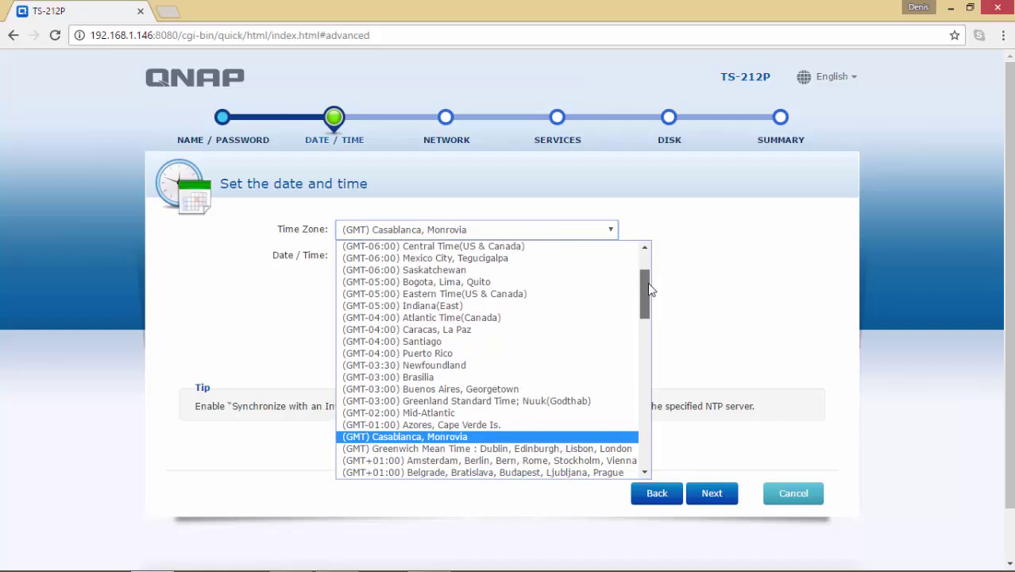
click(618, 461)
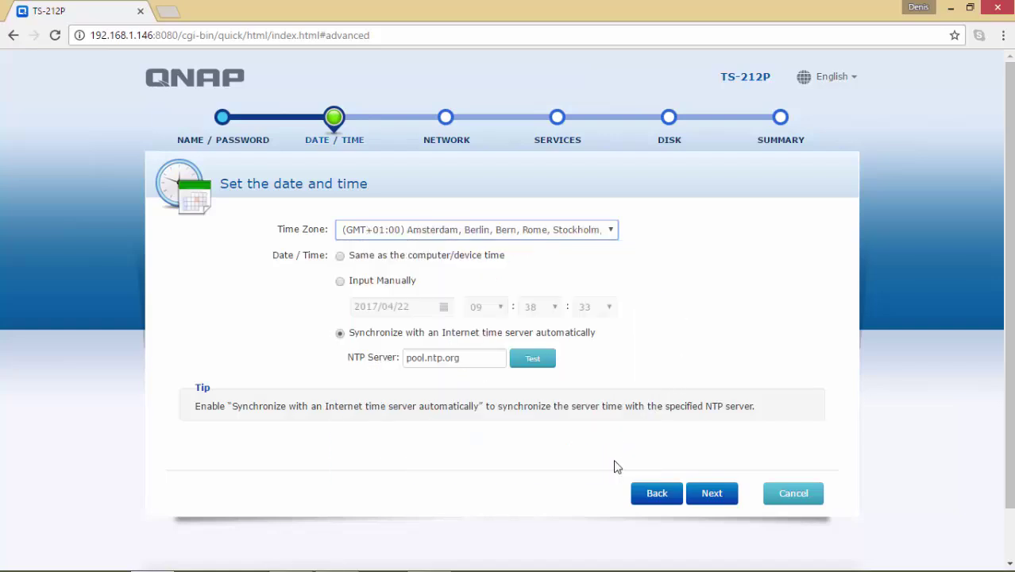
click(717, 496)
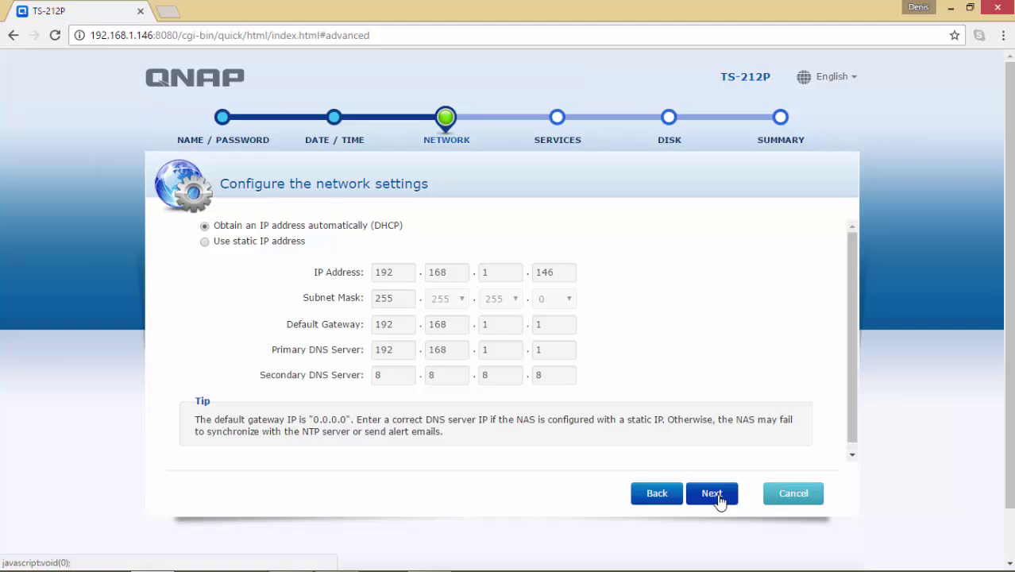
Step: Keep DHCP networking and the default services to reach the RAID 1 disk step
click(718, 498)
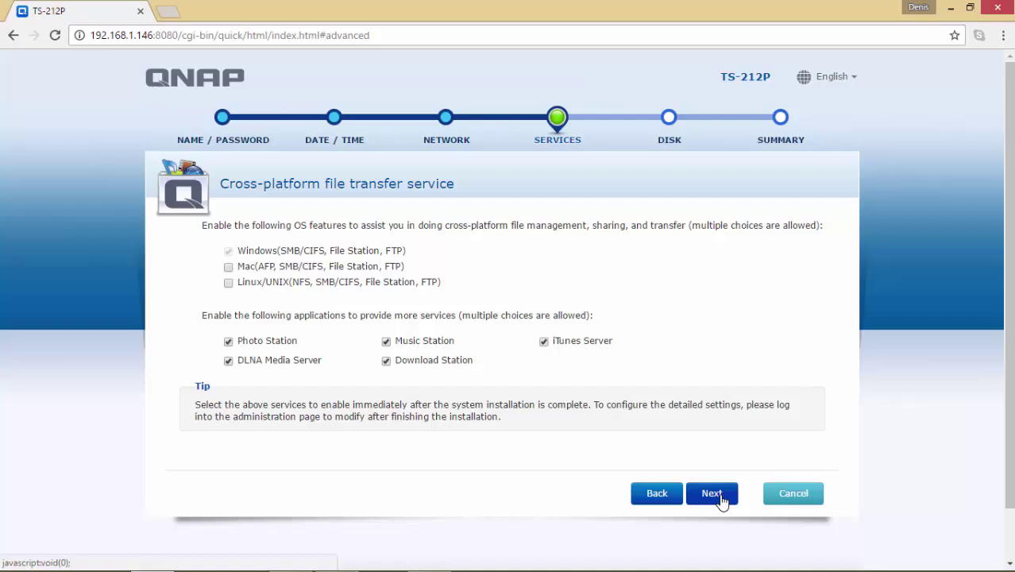
click(722, 499)
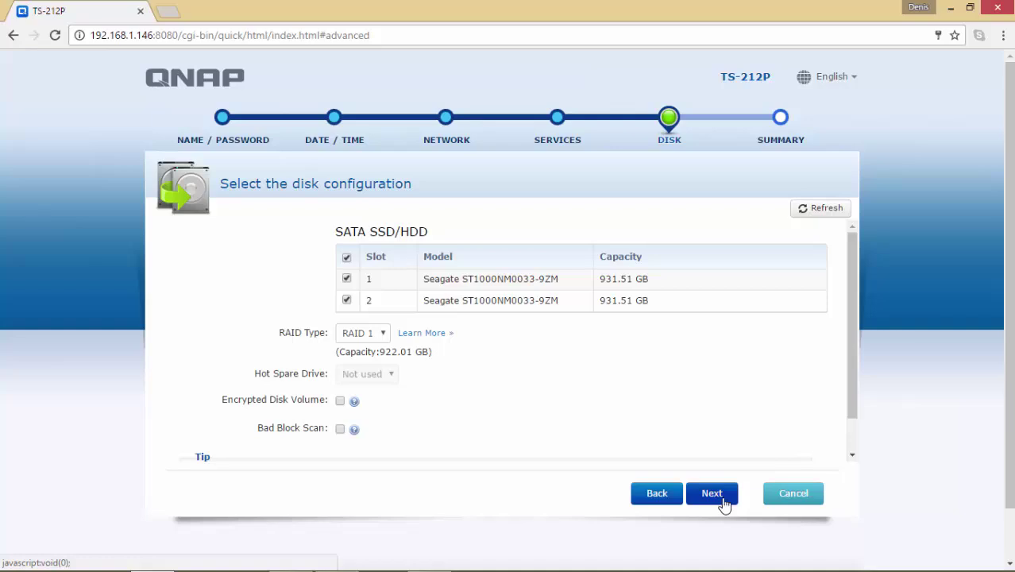
Step: Keep RAID 1 with both 931.51 GB Seagate drives selected and continue to the Summary
click(852, 458)
click(852, 458)
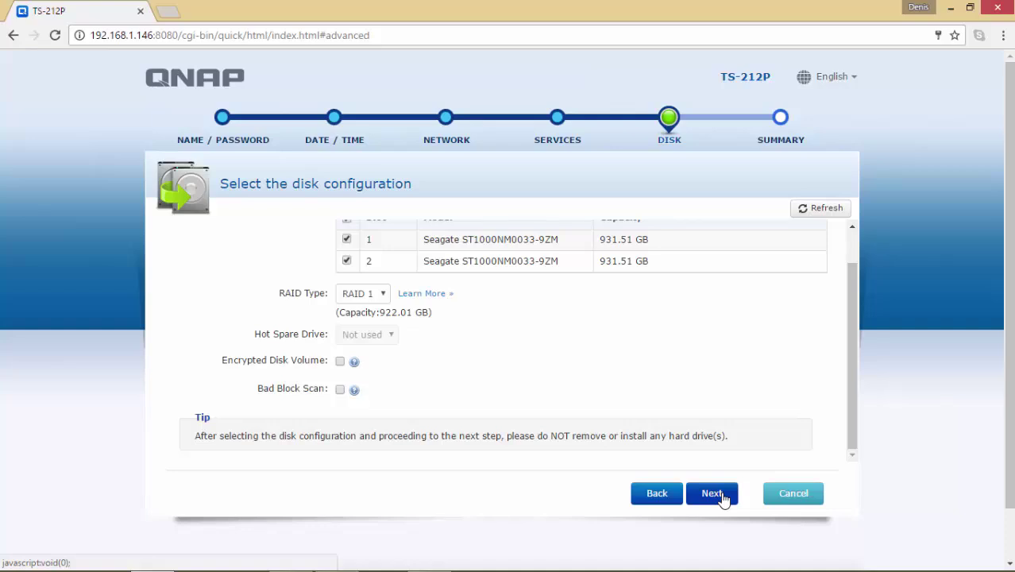
click(722, 498)
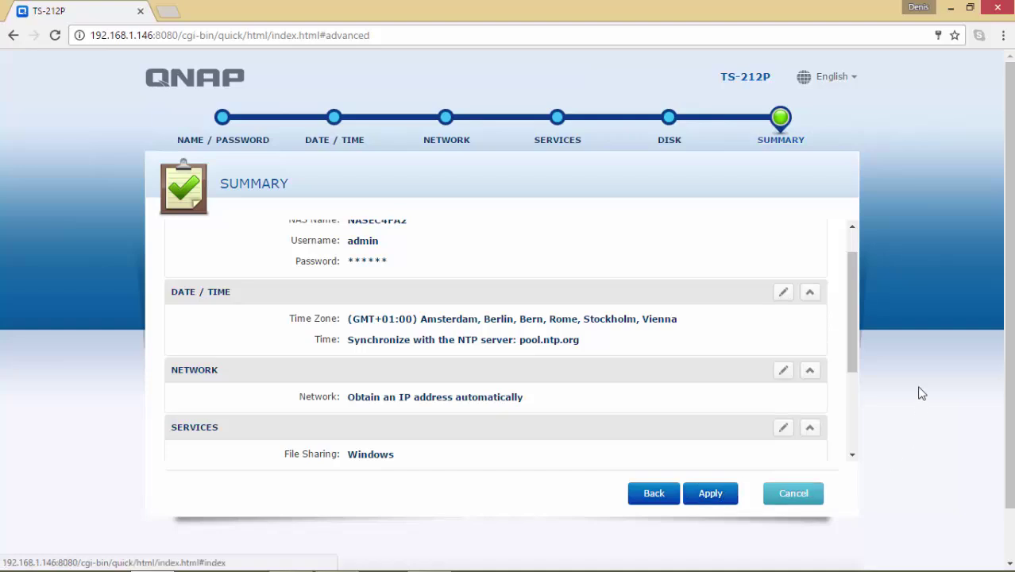
Step: Review the name, time zone, DHCP and Windows file sharing summary, then apply the setup
drag(851, 357, 856, 322)
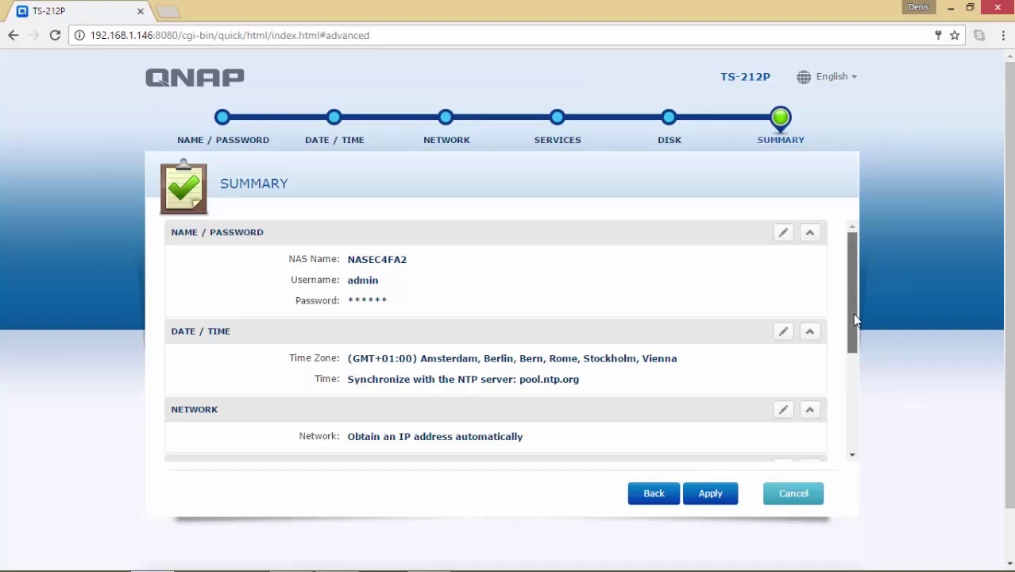
drag(853, 313, 865, 430)
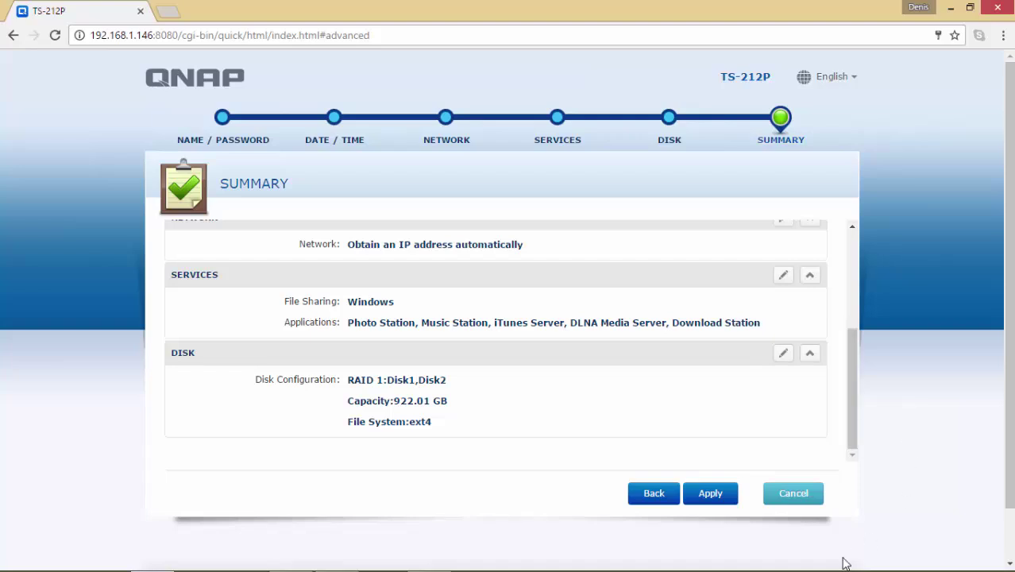
click(710, 494)
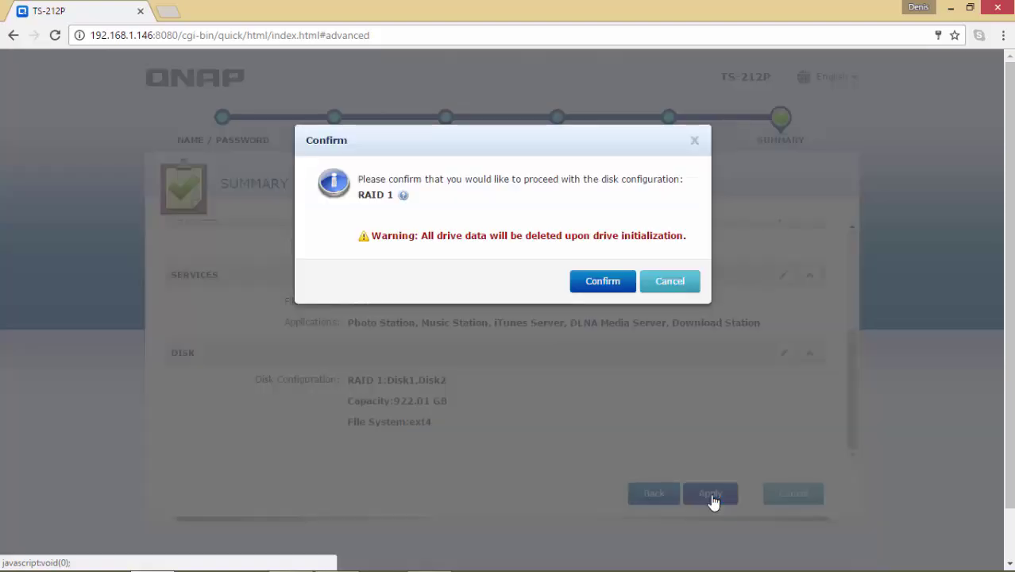
Step: Confirm RAID 1 initialization, then open the NASEC4FA2 login form once the NAS restarts
click(592, 283)
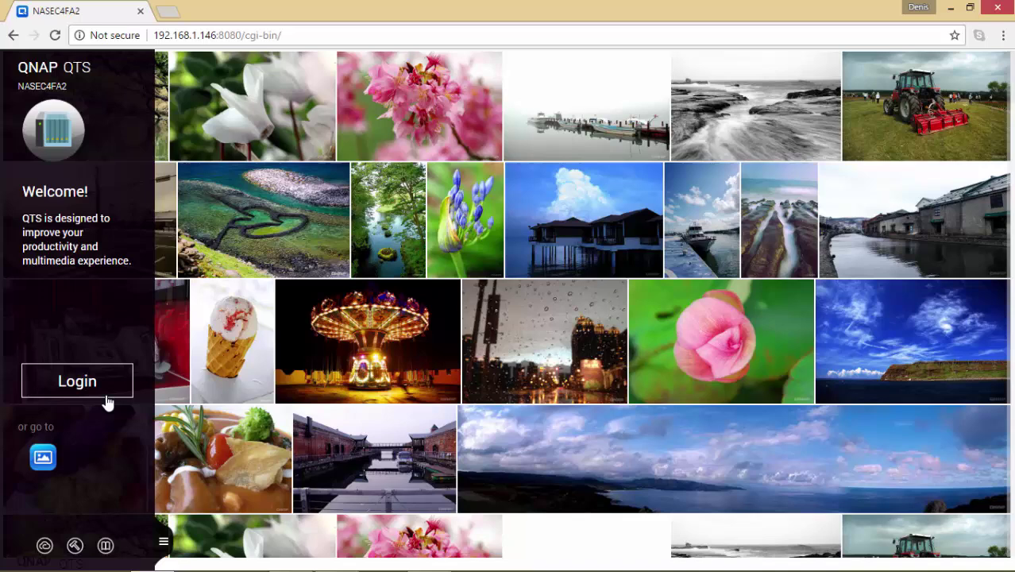
click(102, 389)
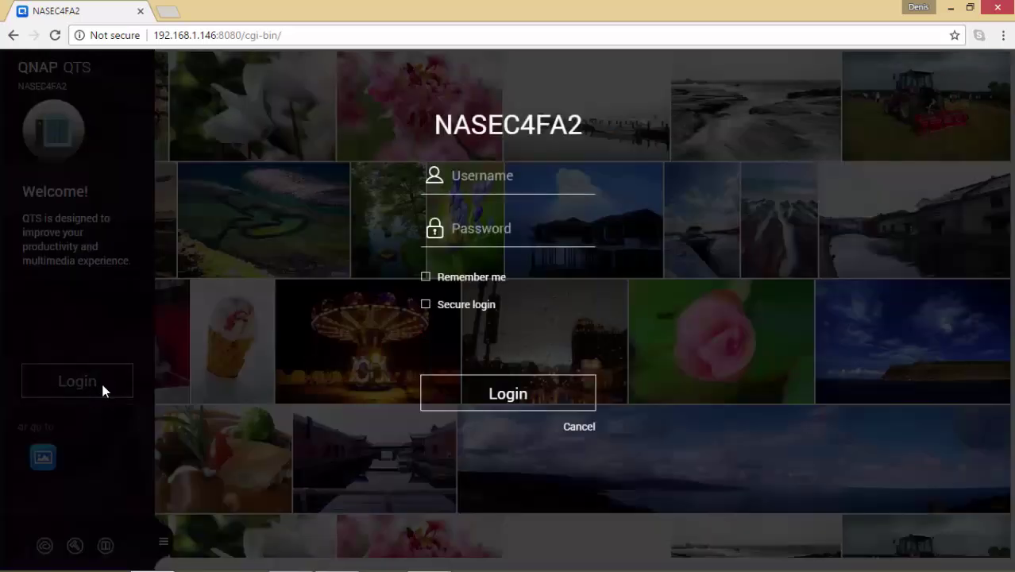
Step: Sign in to the NAS with the administrator username and password
text(ad)
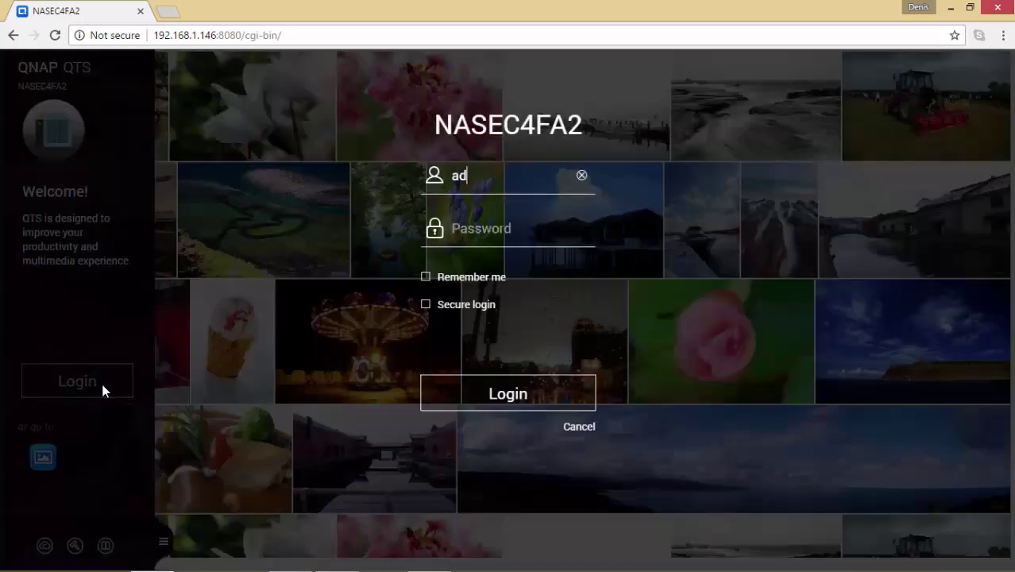
text(min)
key(Tab)
text(ad)
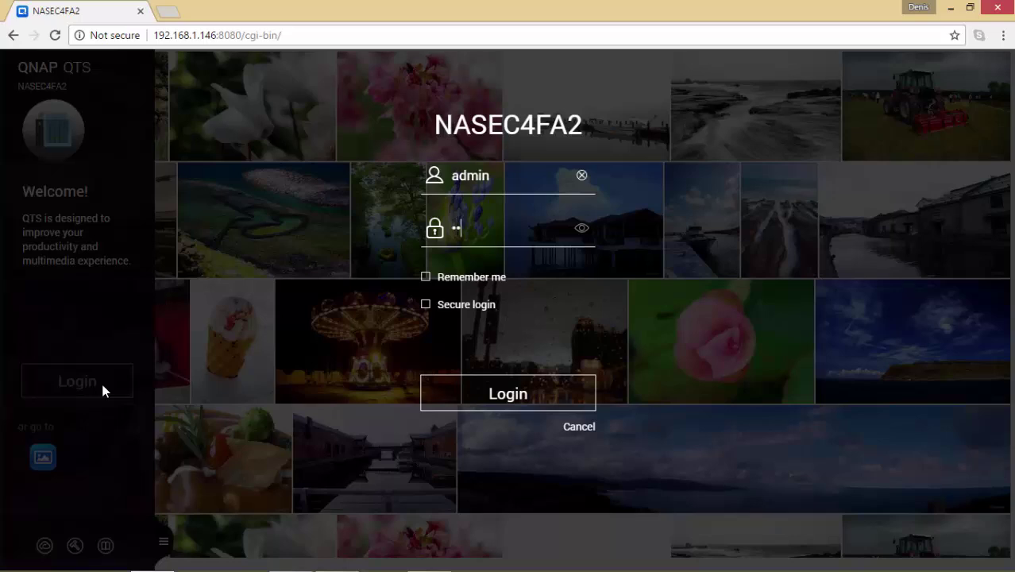
text(min)
click(521, 401)
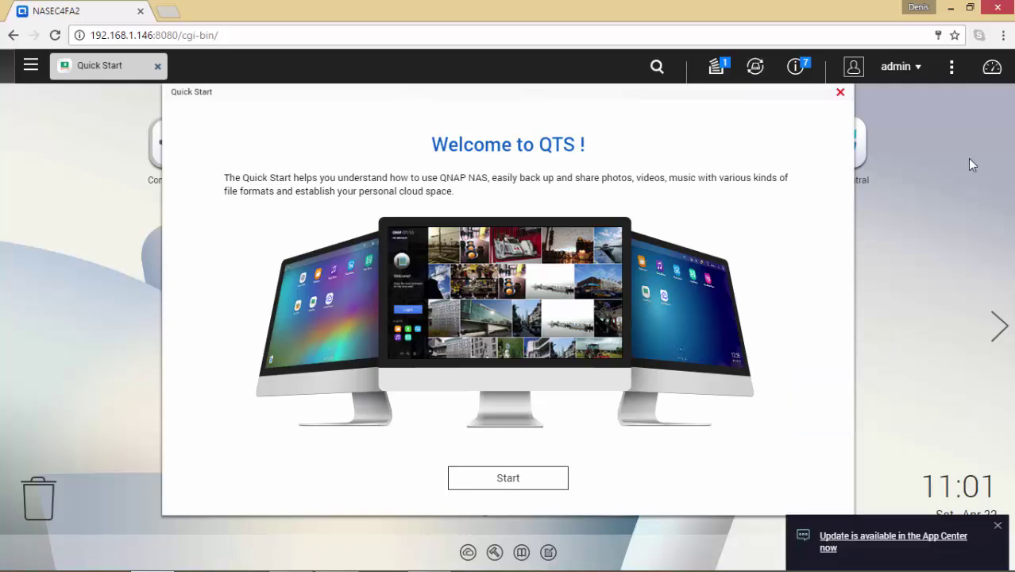
Step: Check background tasks and clear all event notifications
click(714, 70)
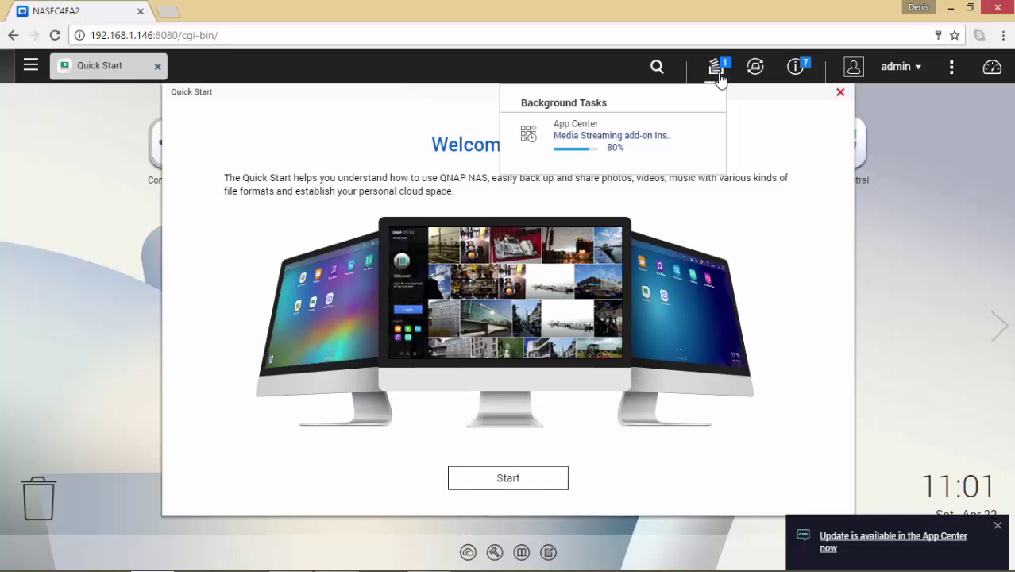
click(796, 67)
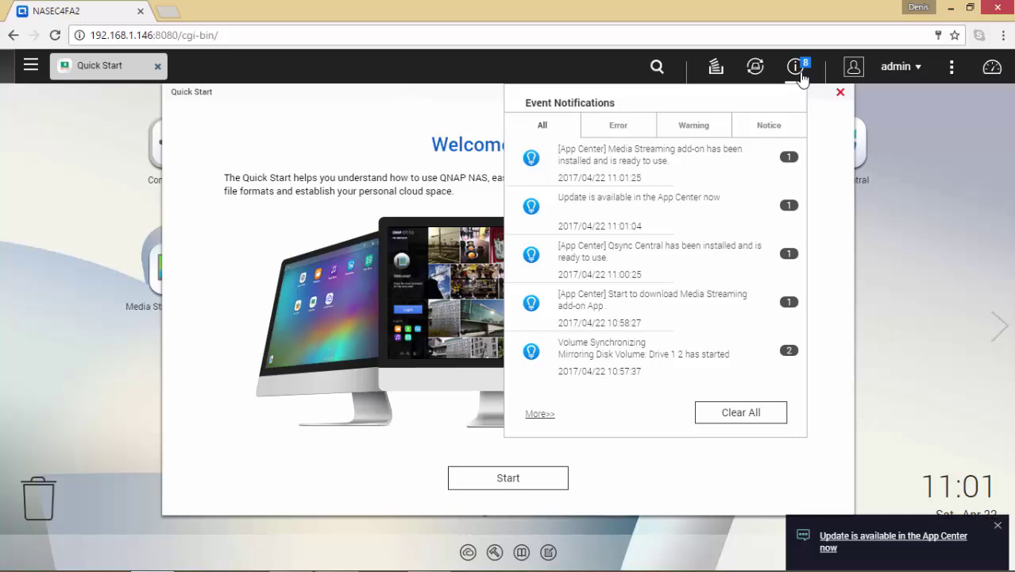
click(747, 414)
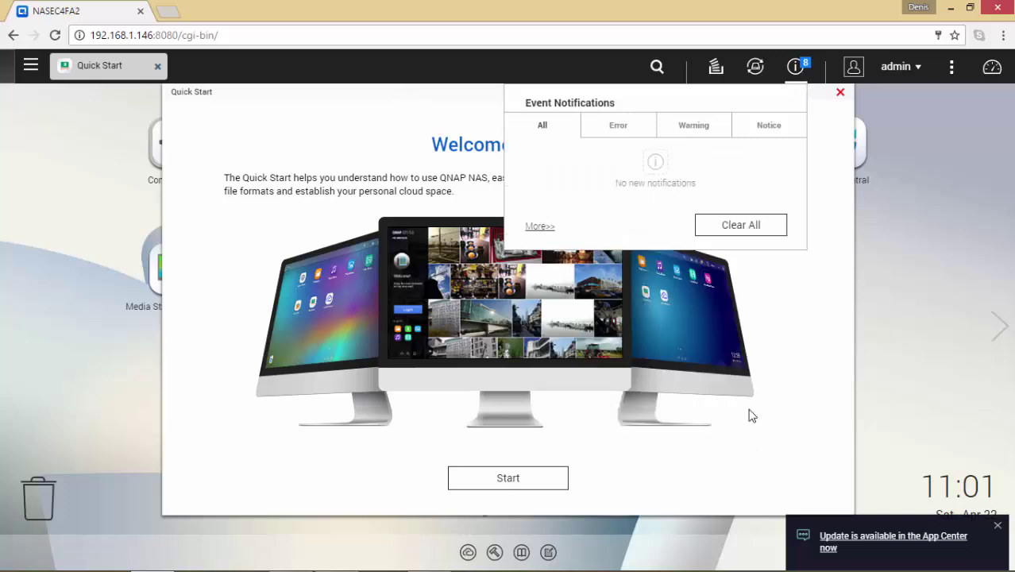
Step: Close the Quick Start window and the License Store message
click(839, 93)
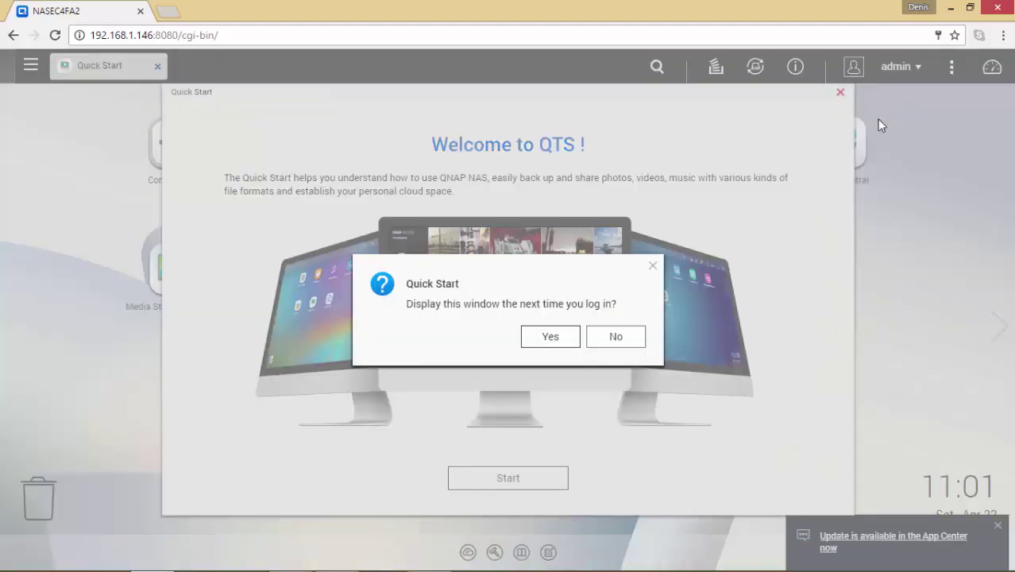
click(555, 337)
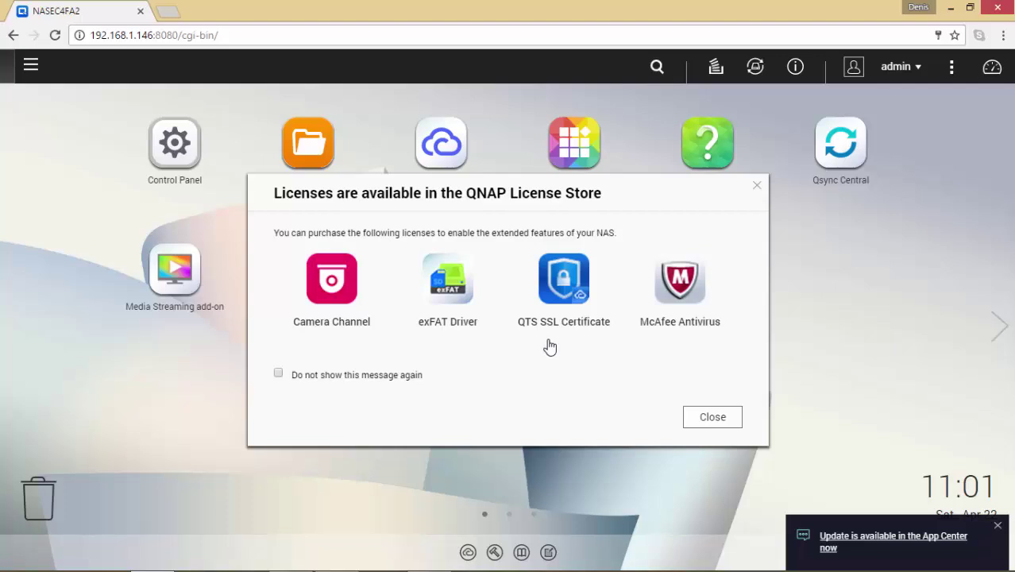
click(720, 425)
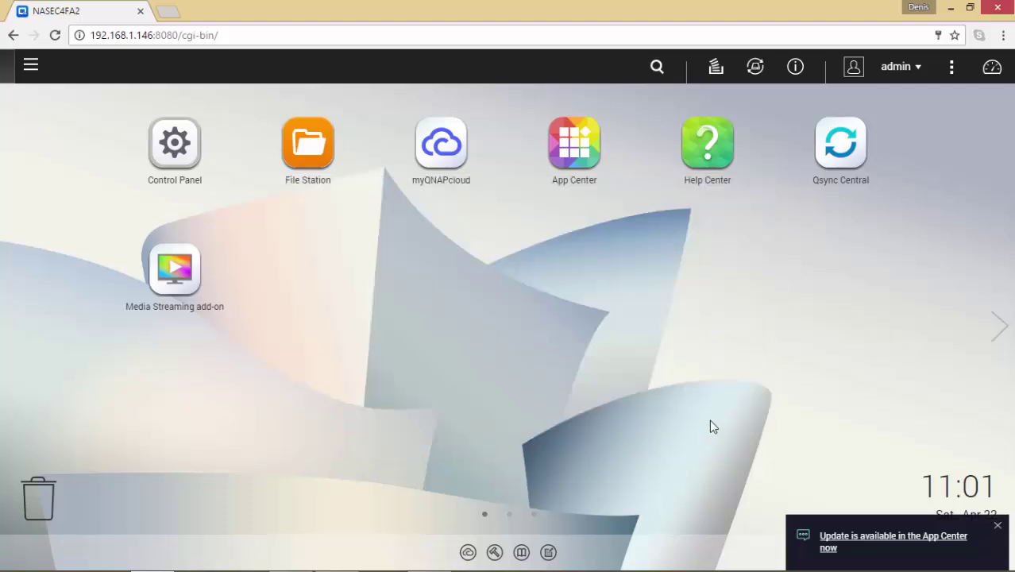
Step: Go to Control Panel > Hardware > Storage Manager to view the drives and EXT4 mirror volume
click(181, 165)
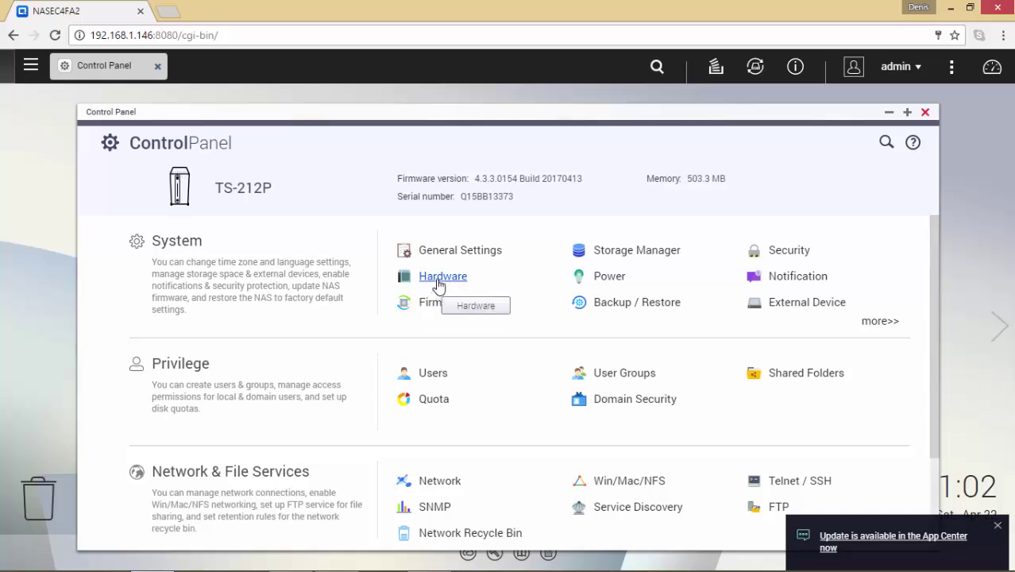
click(439, 280)
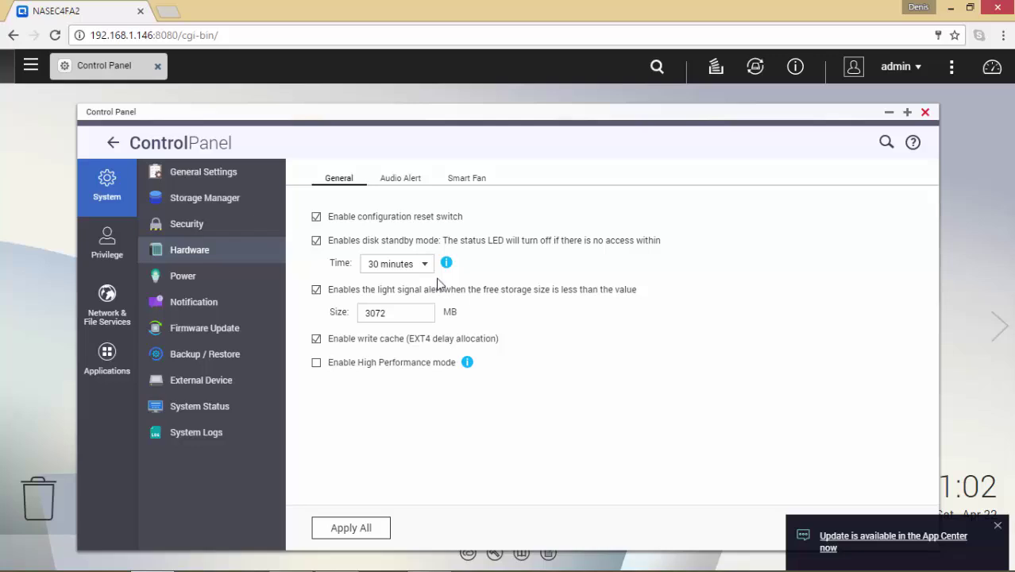
click(204, 199)
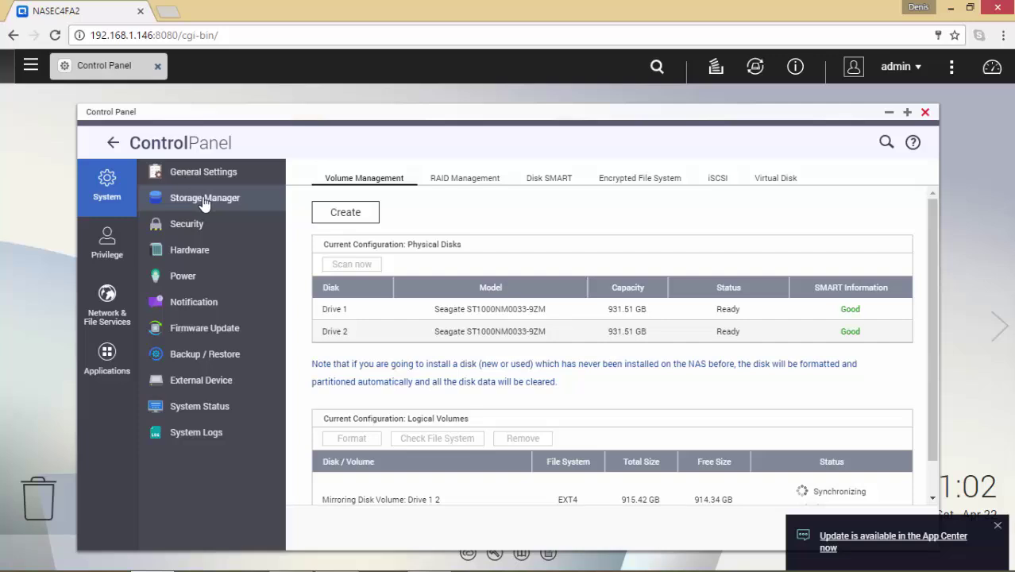
Step: Dismiss the App Center update notice and check the mirror volume's 99% sync progress
click(998, 526)
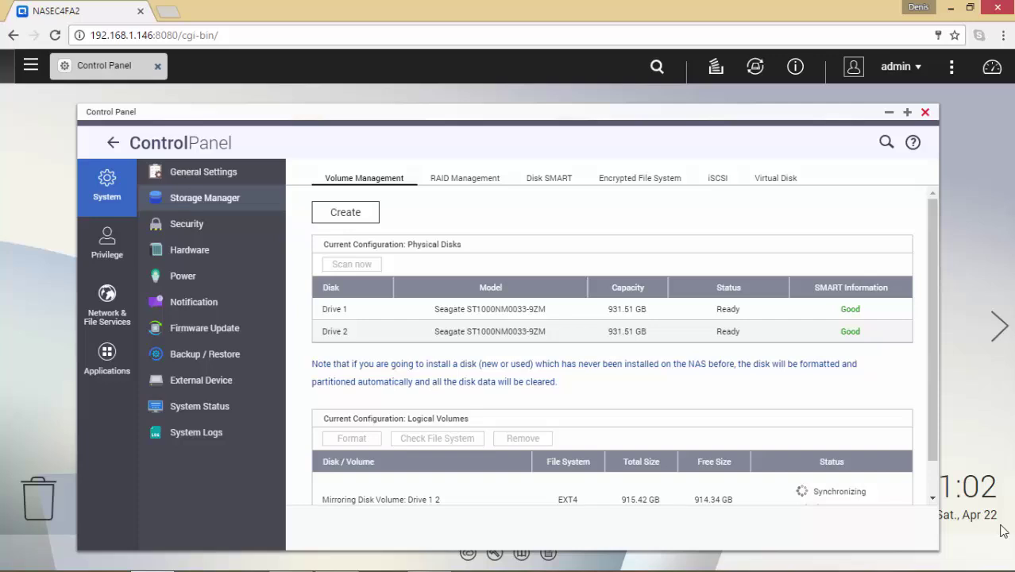
click(932, 498)
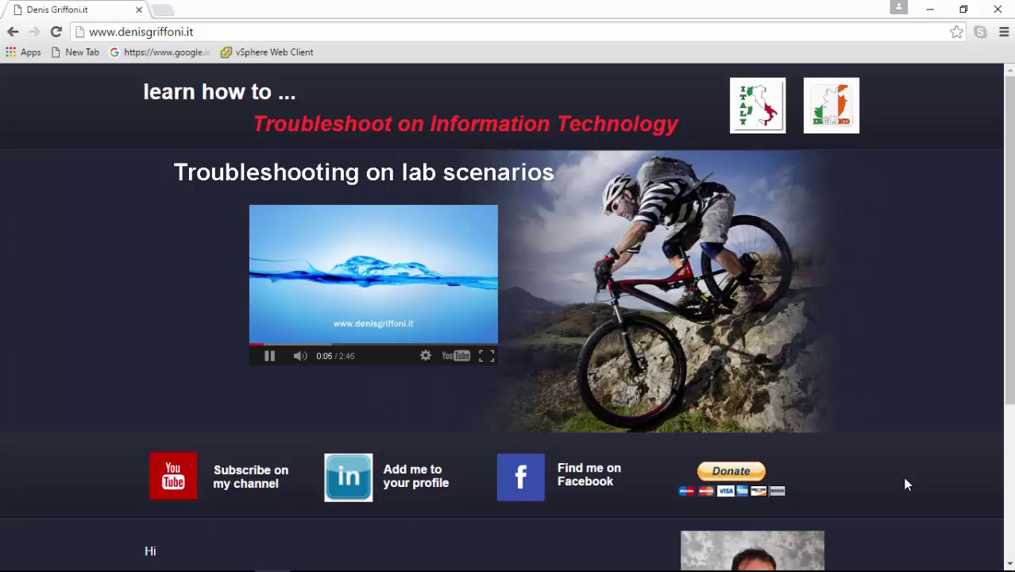
Step: Open the author's YouTube channel from the website's 'Subscribe on my channel' icon
click(176, 492)
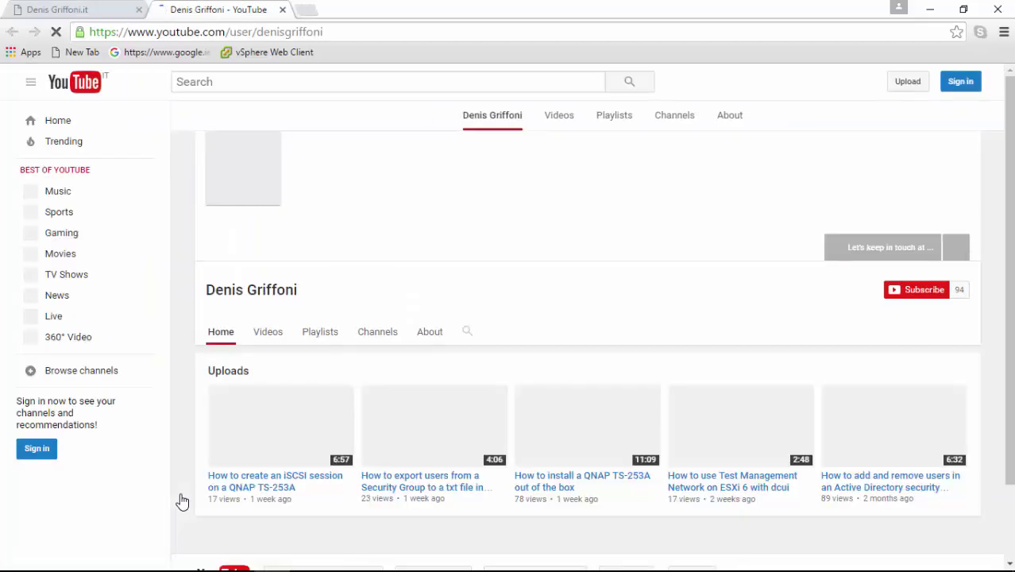